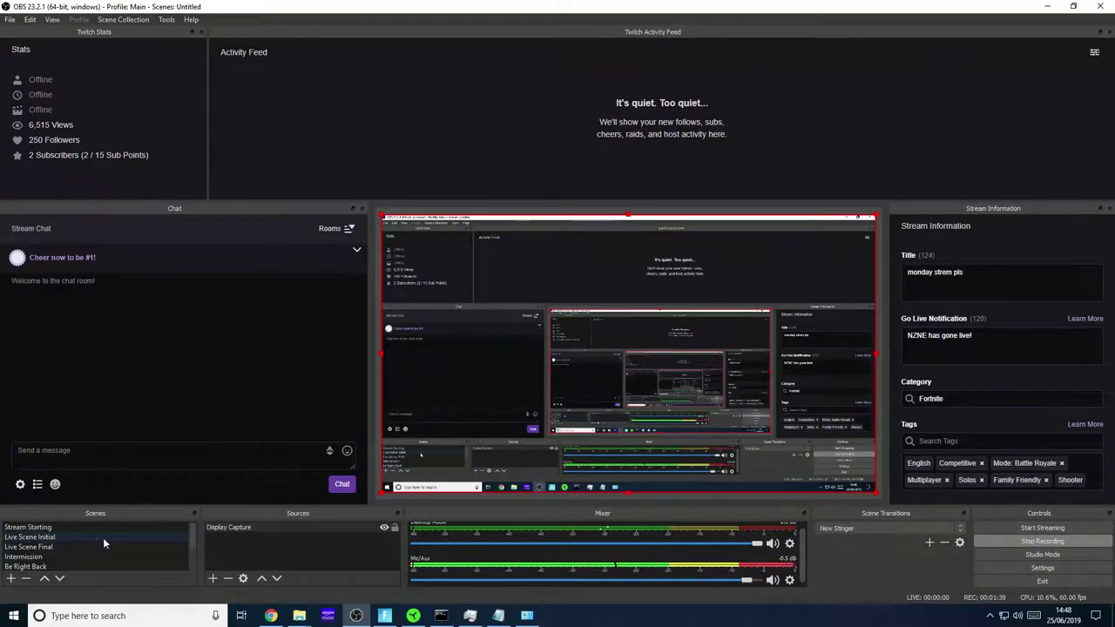
Step: Turn on Studio Mode, check Live Scene Initial's options, then preview Live Scene Final
{"action": "left_click", "coordinate": [1042, 554]}
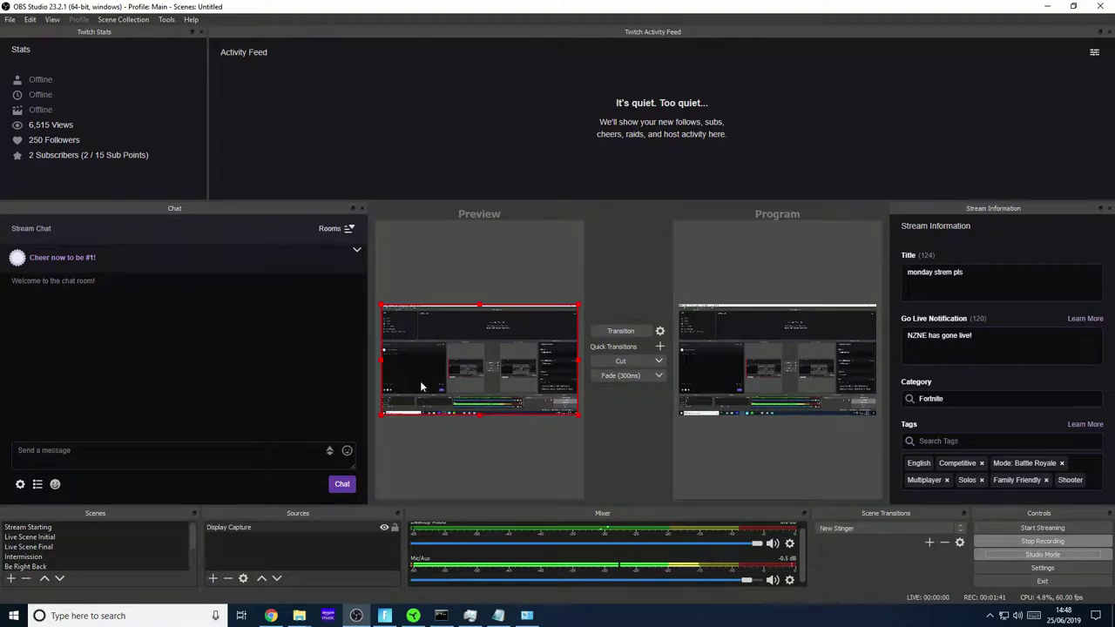
{"action": "left_click", "coordinate": [50, 538]}
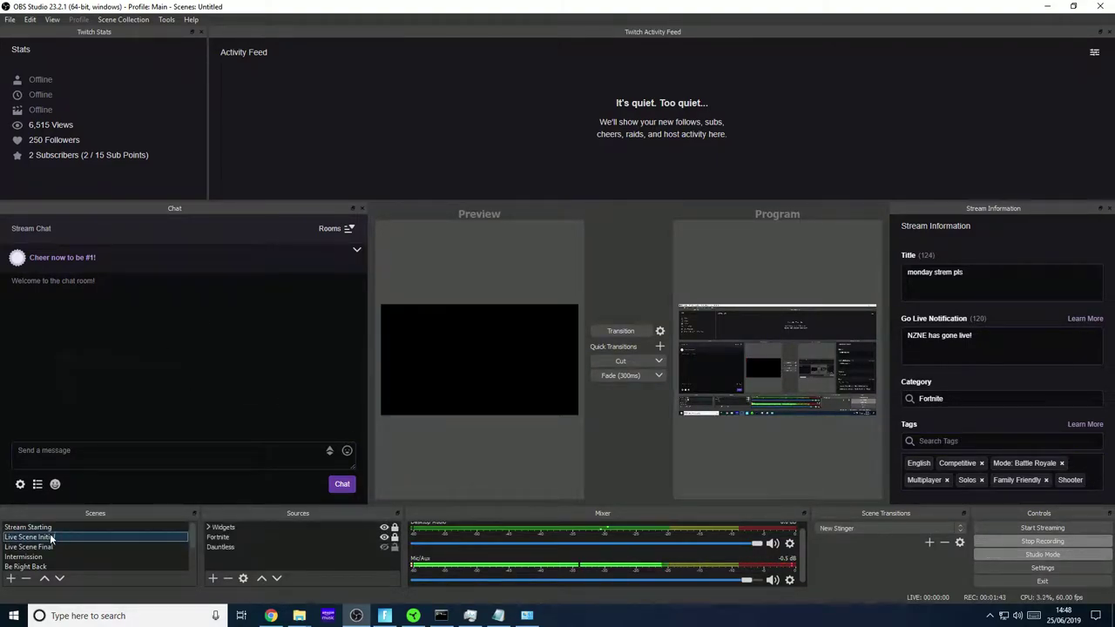
{"action": "right_click", "coordinate": [50, 539]}
{"action": "key", "text": "Escape"}
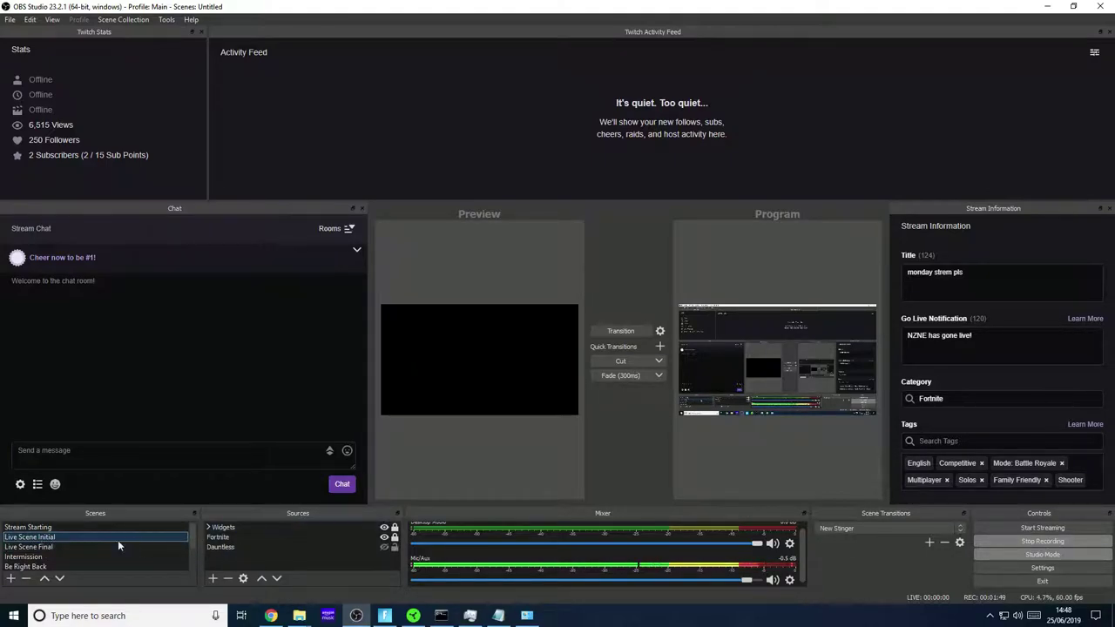
{"action": "left_click", "coordinate": [42, 548]}
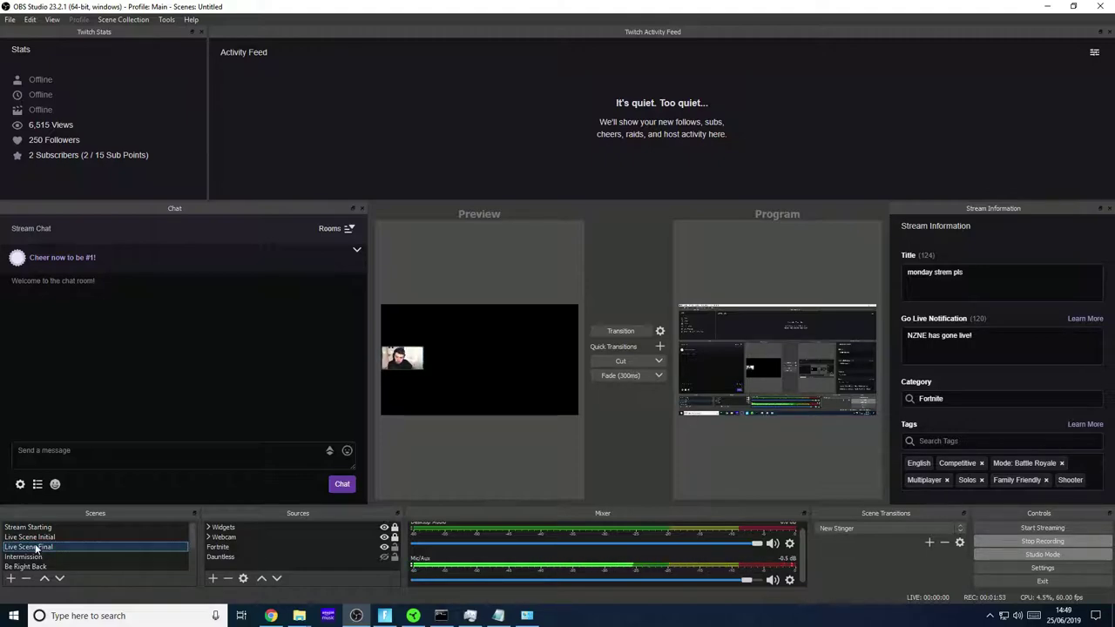
Step: Review the Transition Override settings of Live Scene Initial and Live Scene Final, leaving Final previewed
{"action": "left_click", "coordinate": [40, 539]}
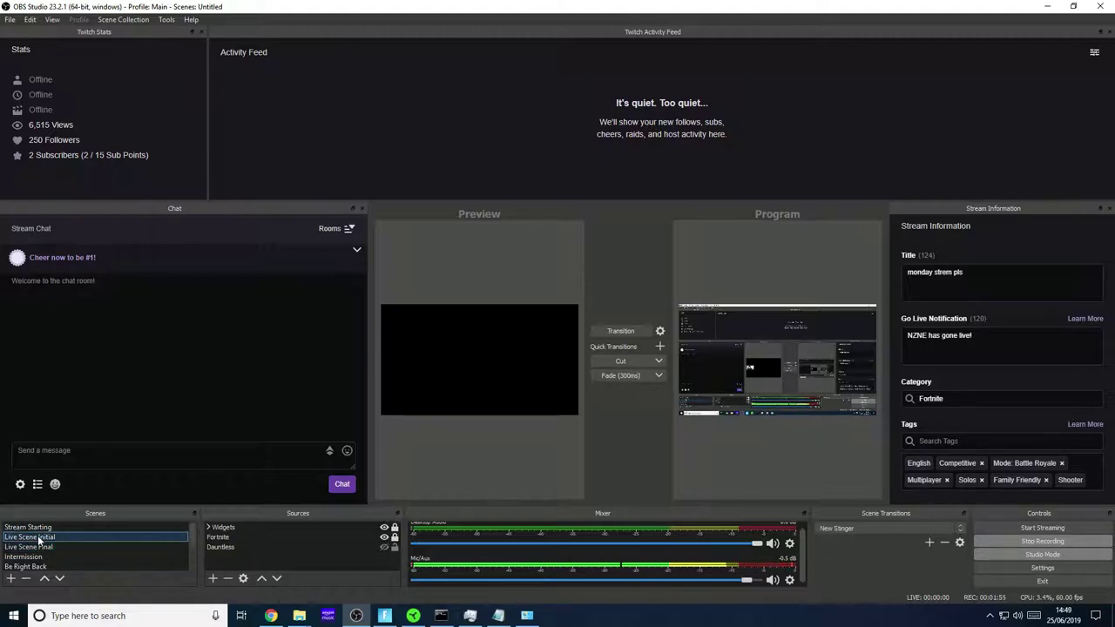
{"action": "right_click", "coordinate": [39, 539]}
{"action": "mouse_move", "coordinate": [73, 520]}
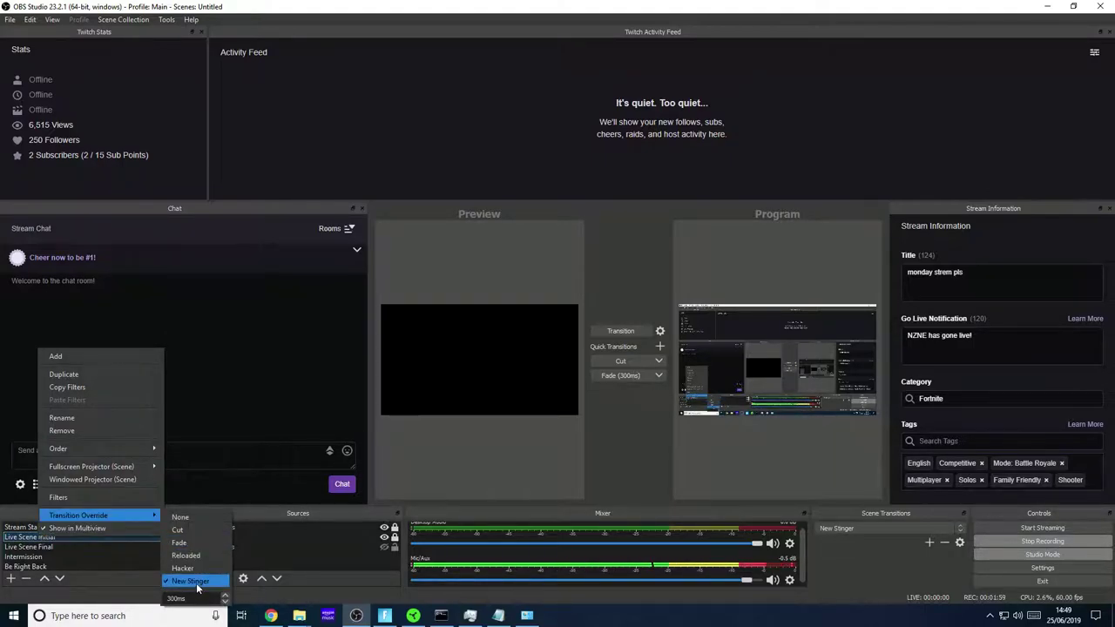
{"action": "left_click", "coordinate": [234, 352]}
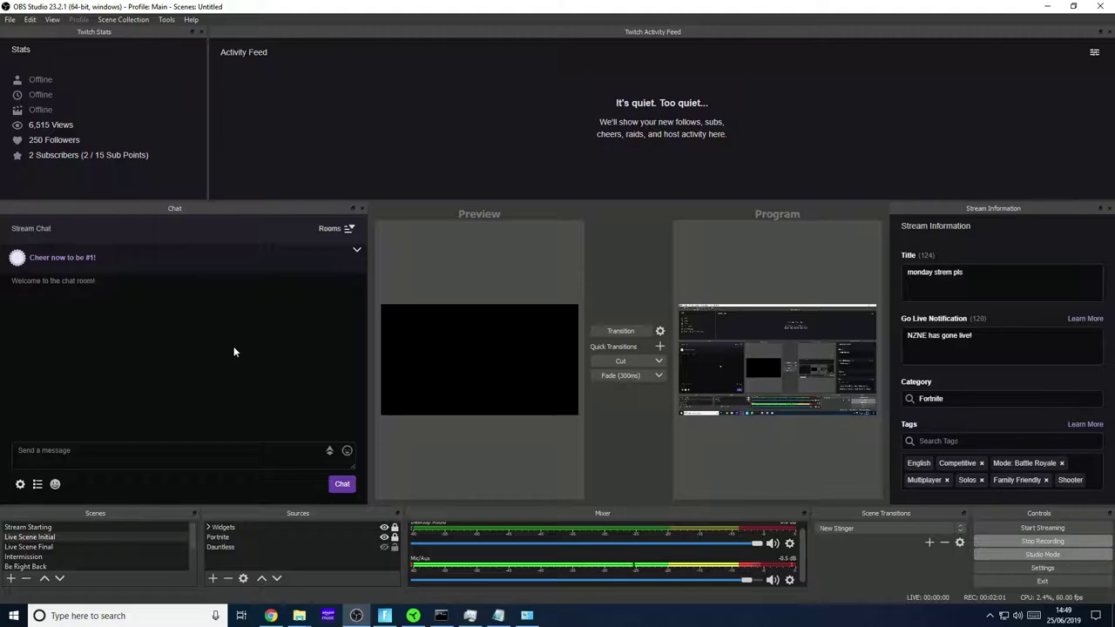
{"action": "left_click", "coordinate": [54, 547]}
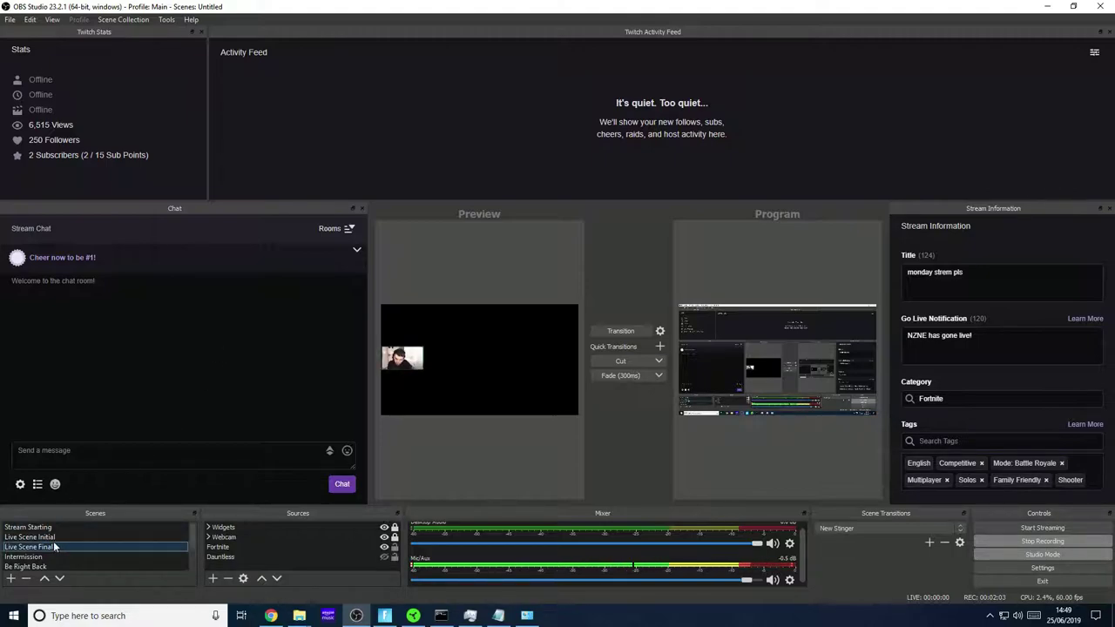
{"action": "right_click", "coordinate": [42, 549]}
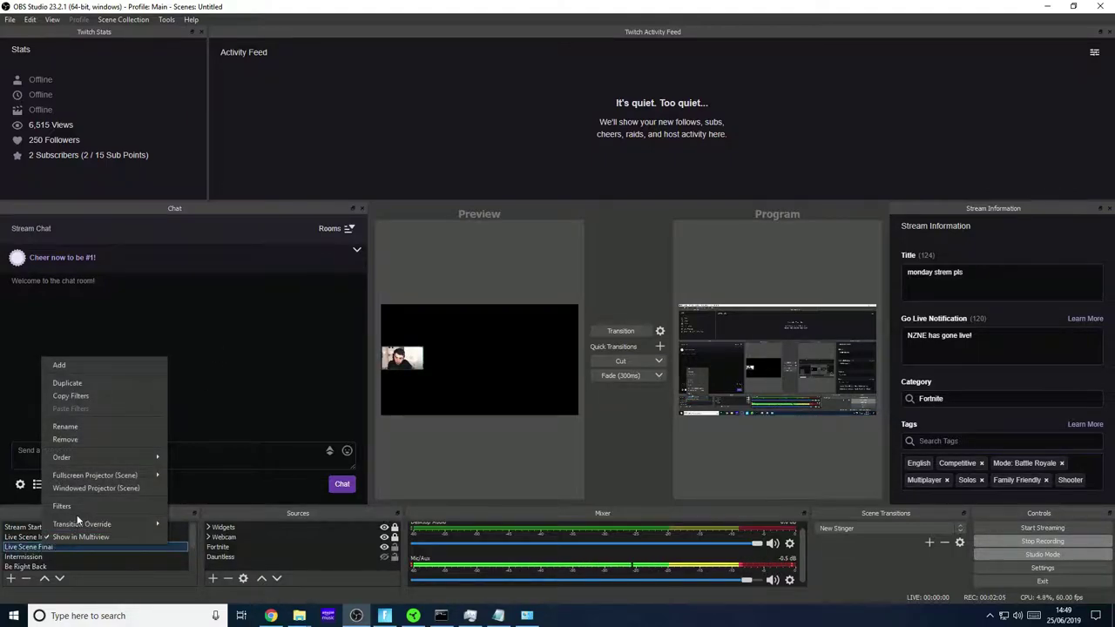
{"action": "mouse_move", "coordinate": [86, 525]}
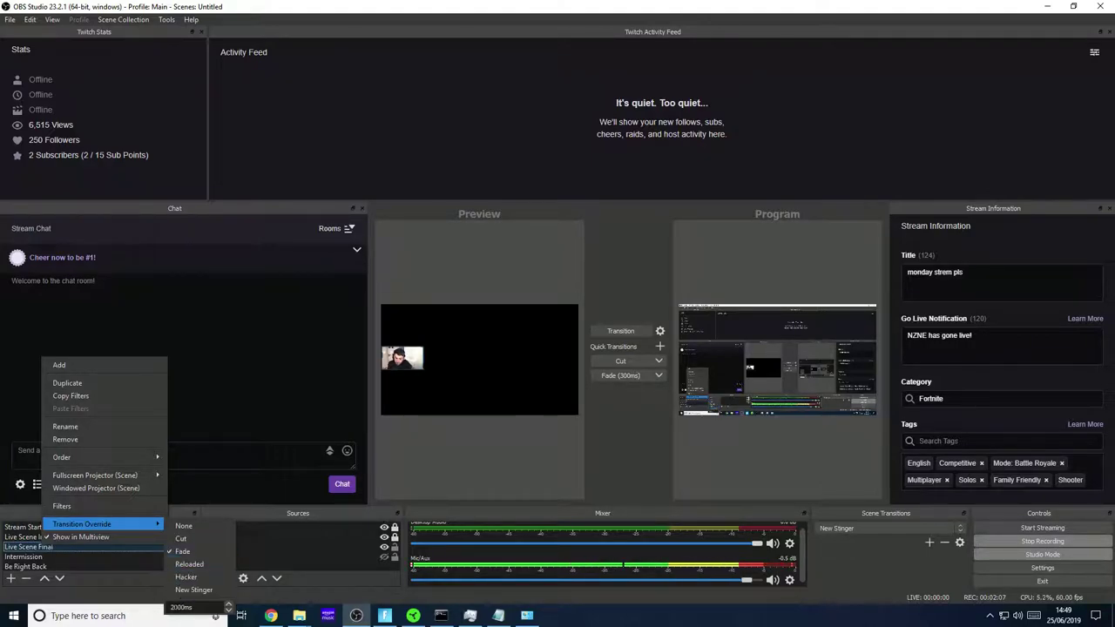
{"action": "left_click", "coordinate": [230, 418]}
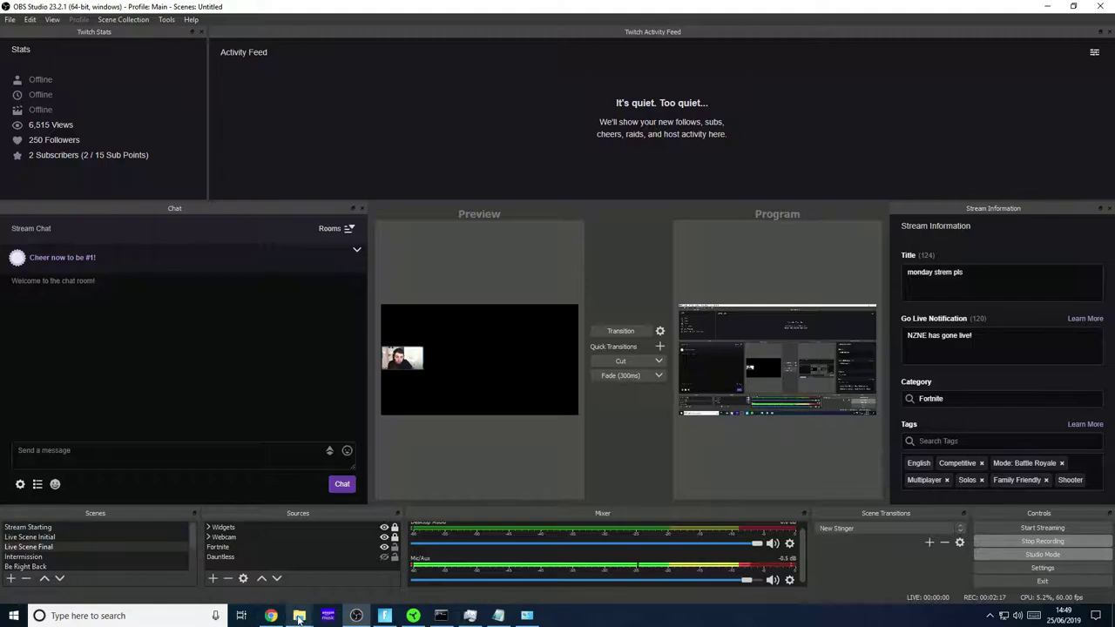
Step: Show the 'Command line tool for obs-websocket' forum page in Chrome and highlight the tool's name
{"action": "left_click", "coordinate": [271, 616]}
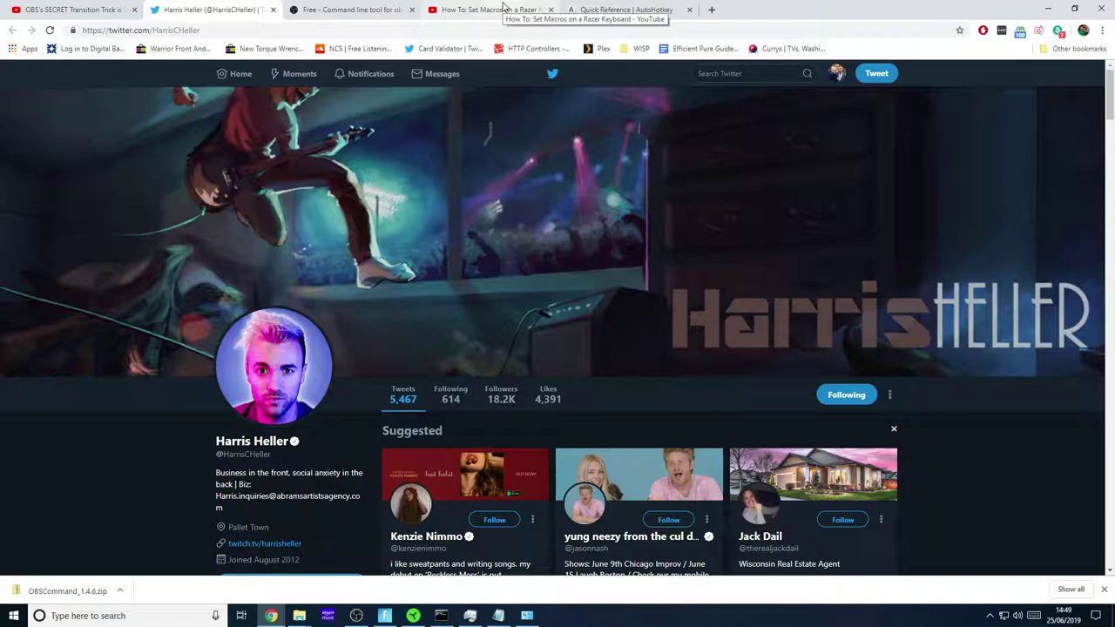
{"action": "left_click", "coordinate": [384, 9]}
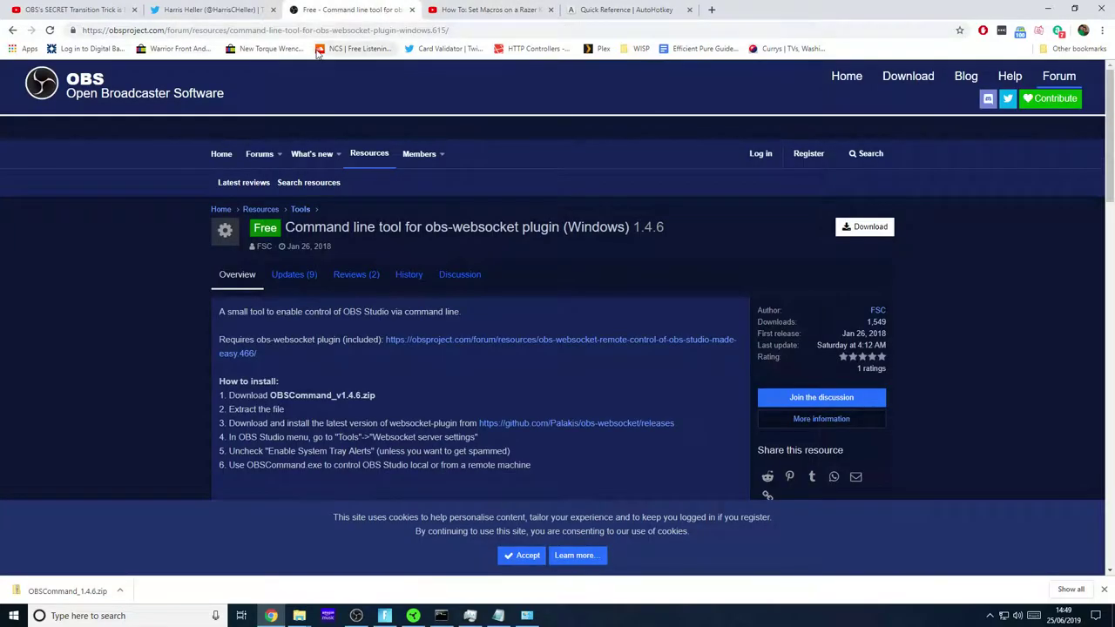
{"action": "left_click_drag", "start_coordinate": [326, 227], "coordinate": [500, 226]}
{"action": "left_click", "coordinate": [408, 225]}
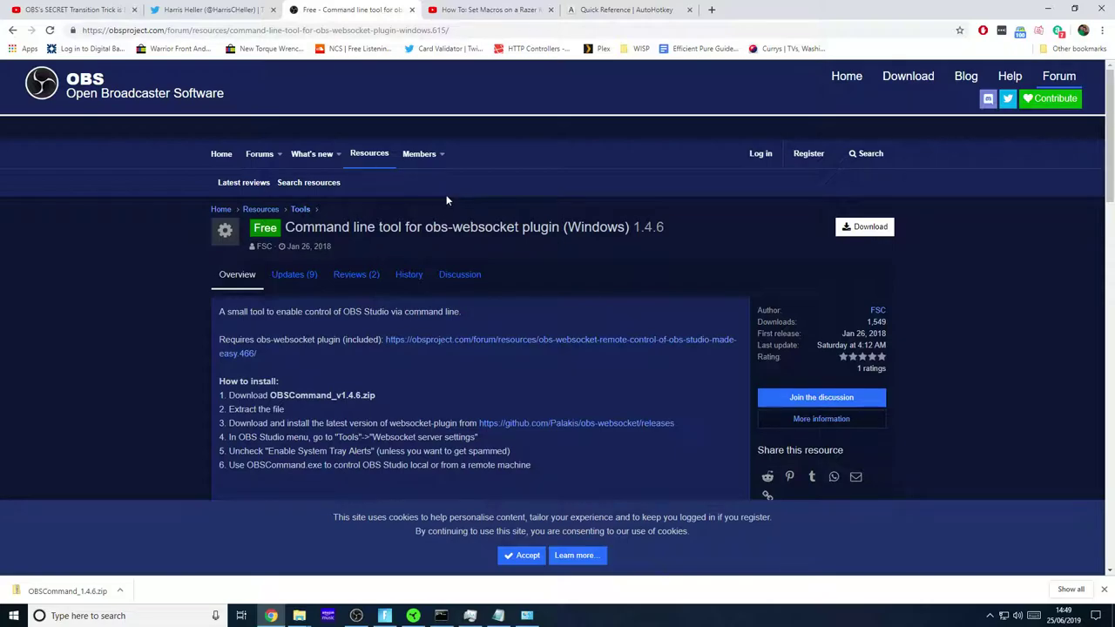
{"action": "left_click_drag", "start_coordinate": [303, 226], "coordinate": [559, 226]}
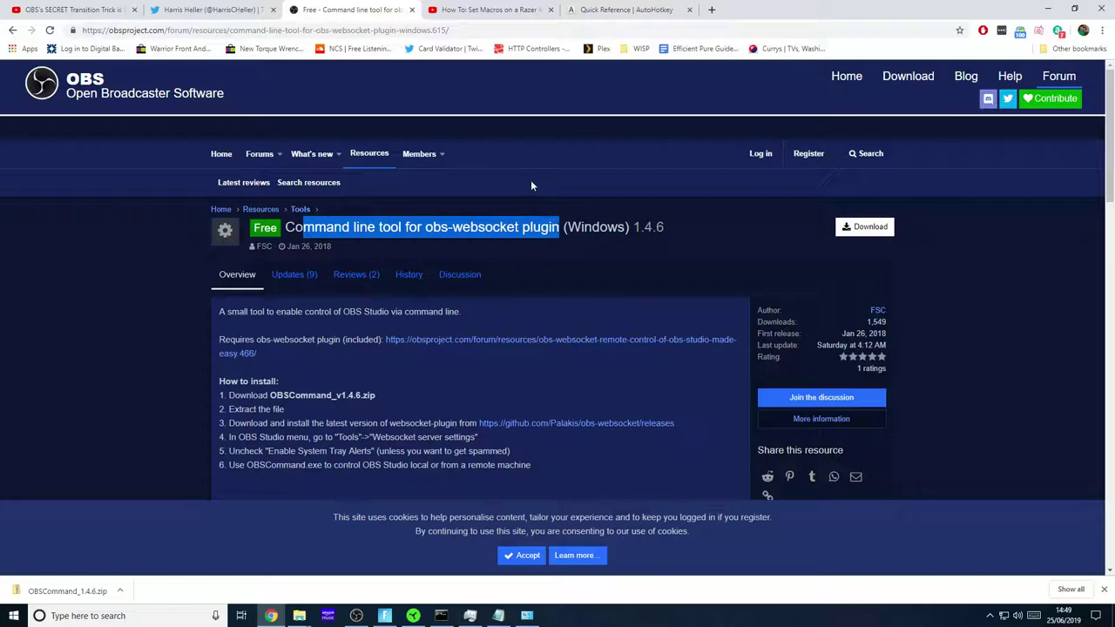
Step: Find OBSCommand_1.4.6.zip in Downloads and browse into its extracted OBSCommand folder
{"action": "mouse_move", "coordinate": [298, 615]}
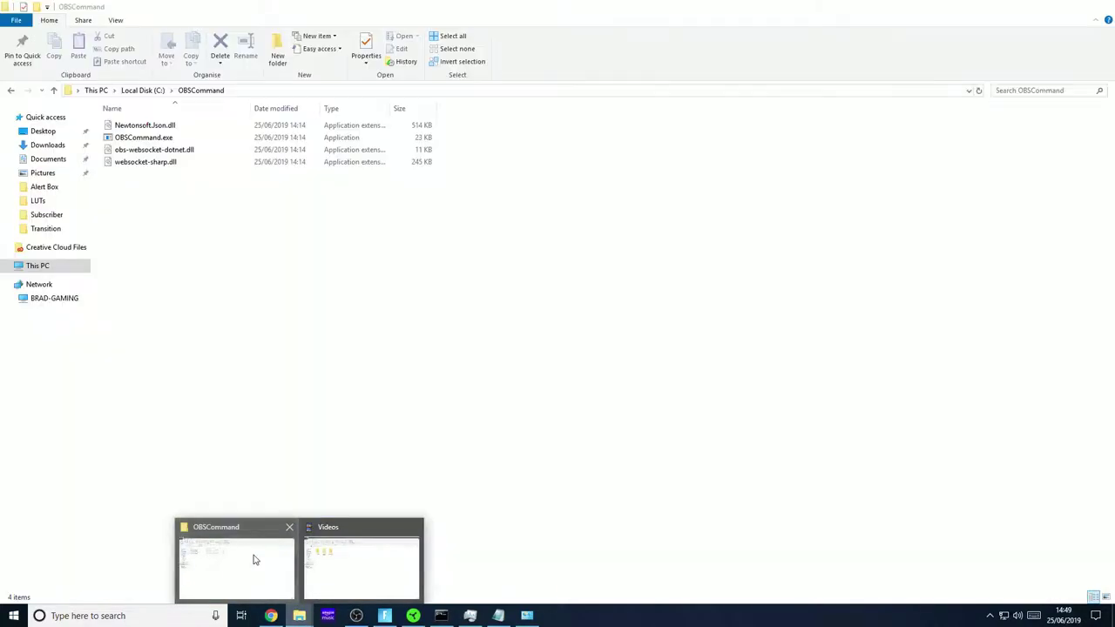
{"action": "left_click", "coordinate": [251, 561]}
{"action": "left_click", "coordinate": [143, 91]}
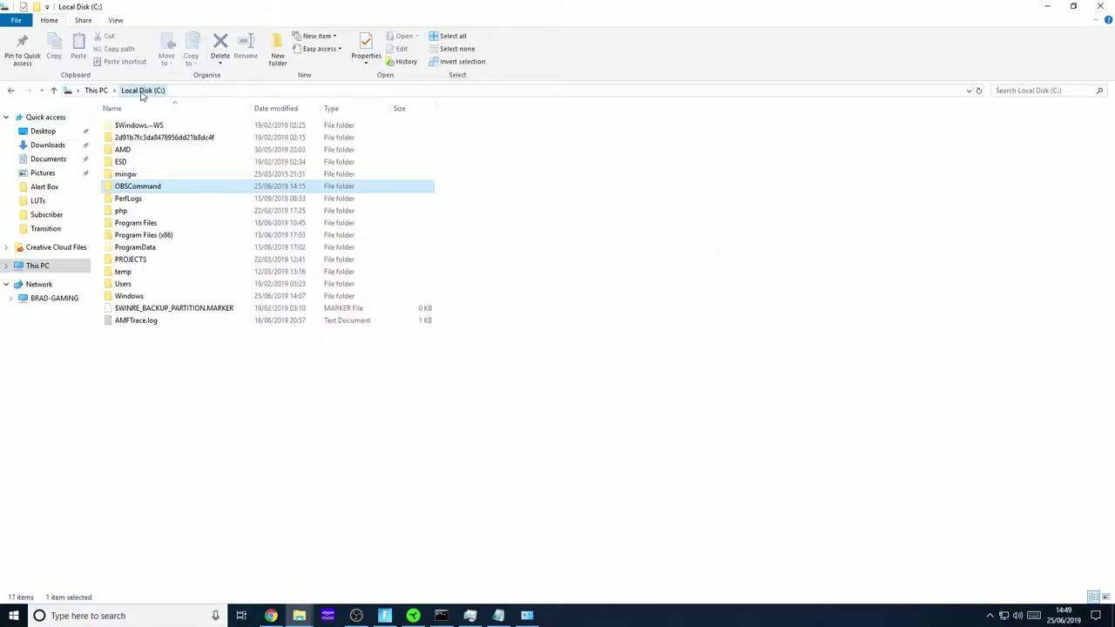
{"action": "left_click", "coordinate": [50, 160]}
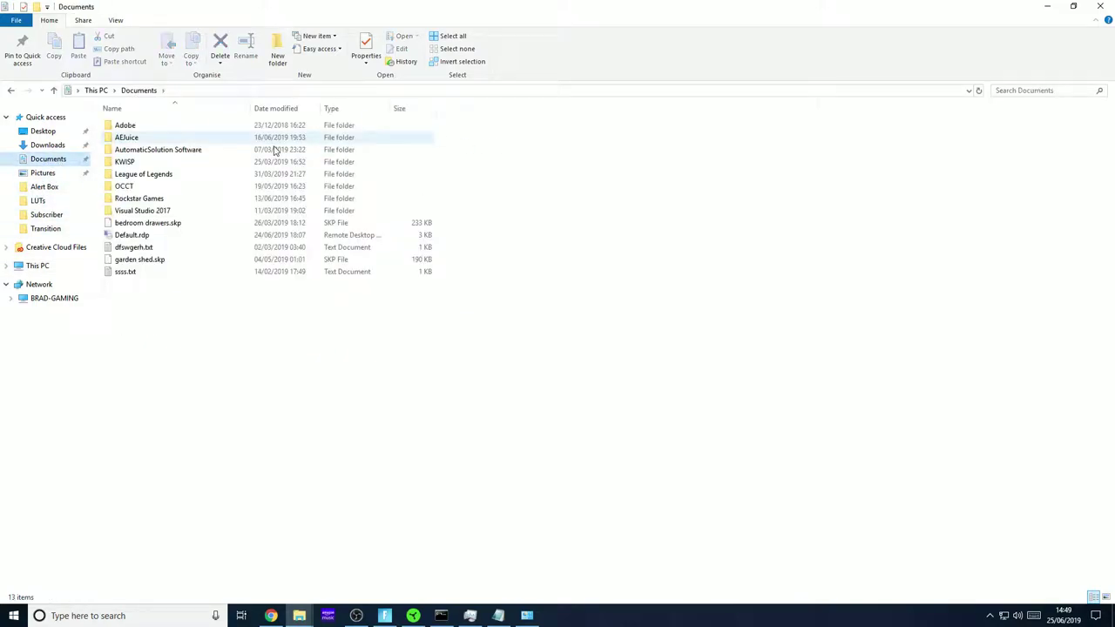
{"action": "left_click", "coordinate": [48, 145]}
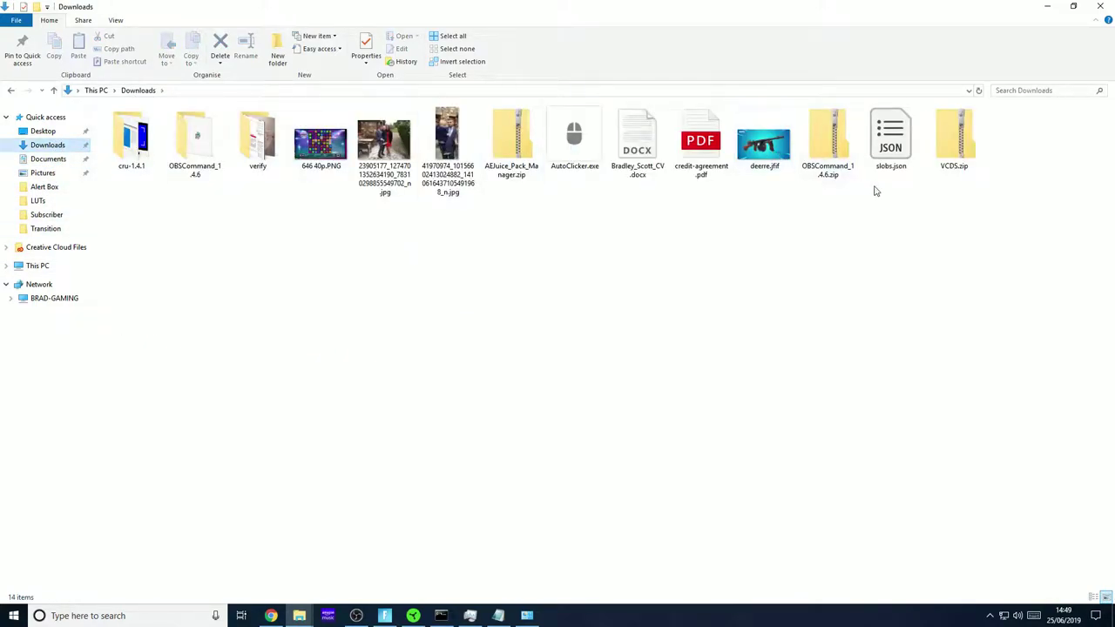
{"action": "left_click", "coordinate": [843, 150]}
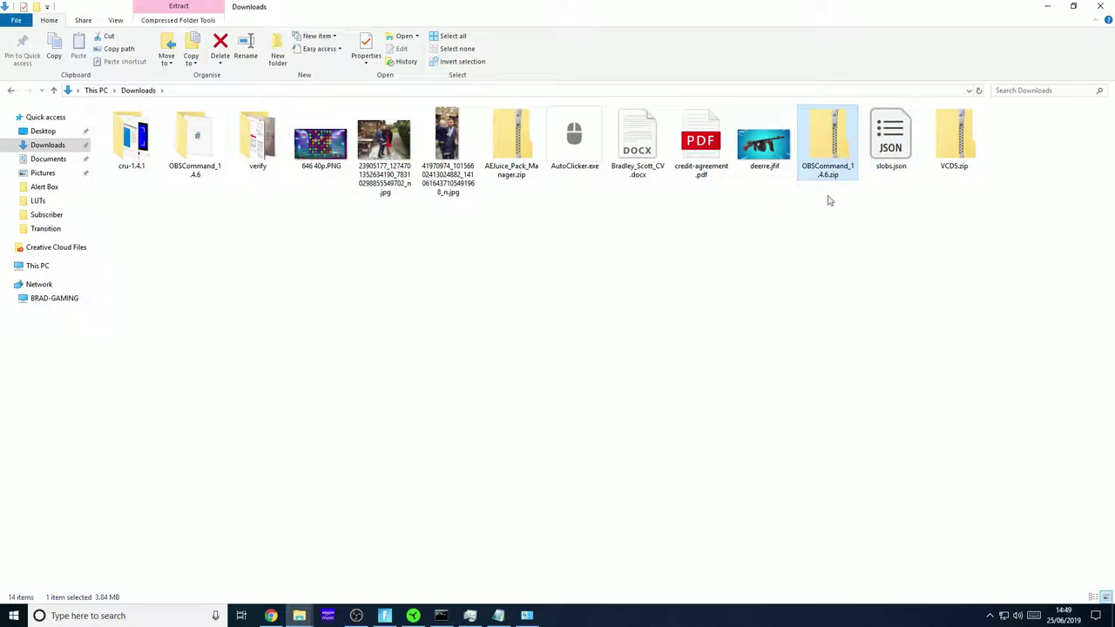
{"action": "double_click", "coordinate": [195, 139]}
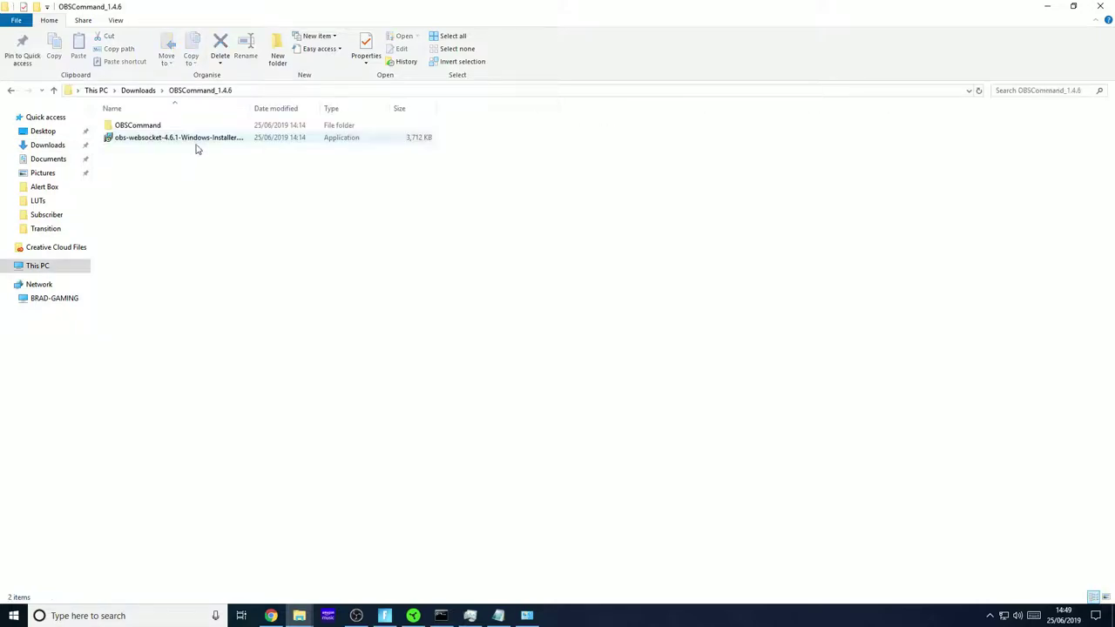
{"action": "left_click", "coordinate": [157, 136]}
{"action": "left_click", "coordinate": [149, 160]}
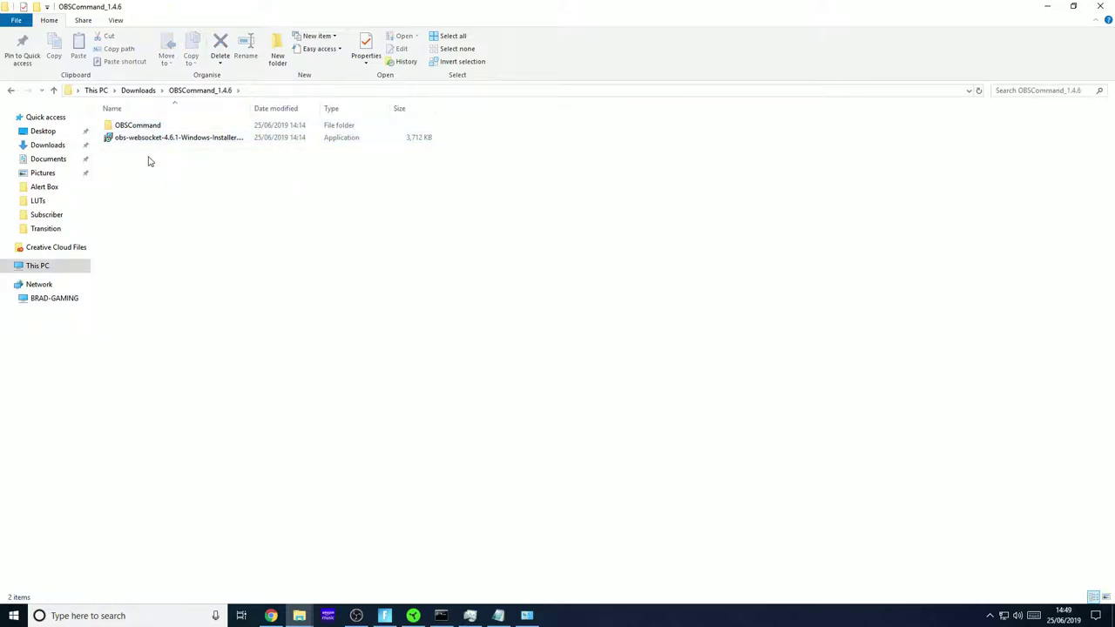
{"action": "left_click", "coordinate": [139, 139]}
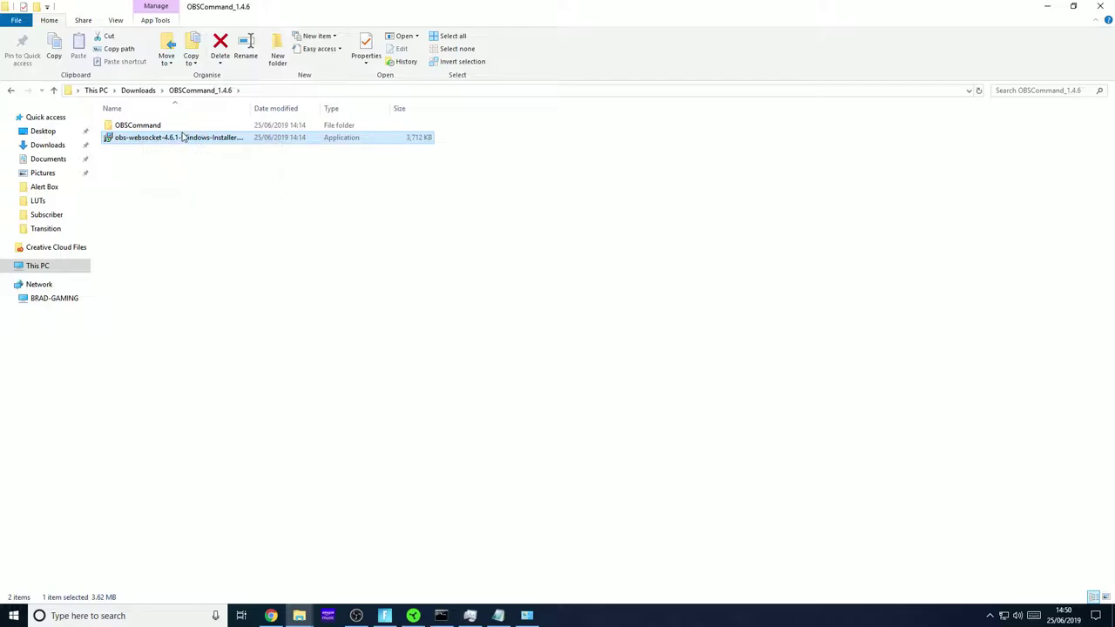
{"action": "double_click", "coordinate": [144, 129]}
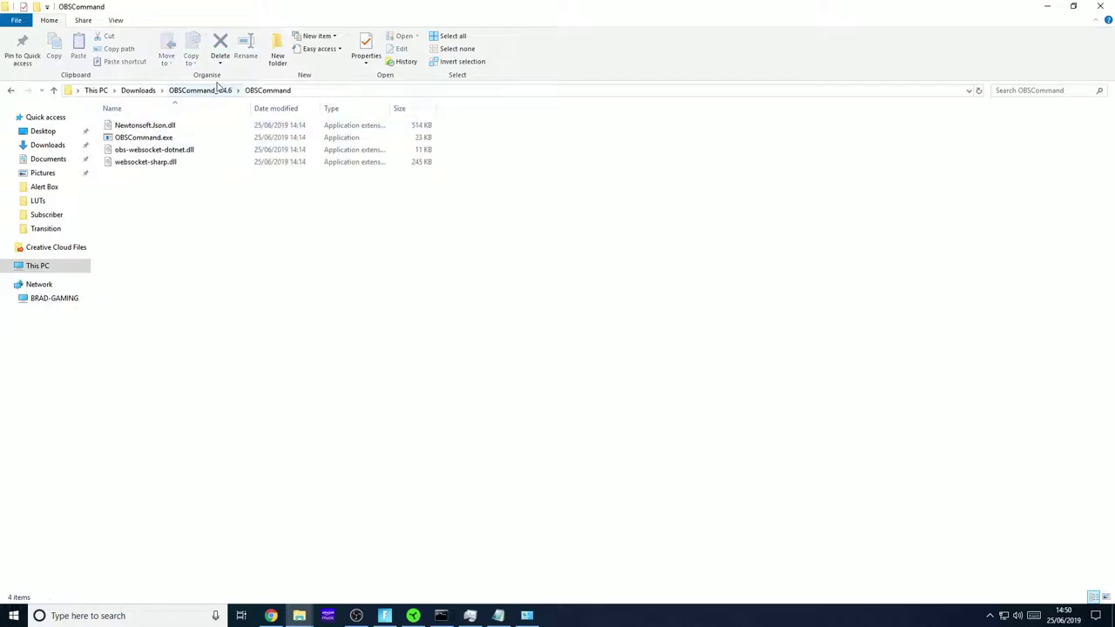
Step: Go through This PC to Local Disk (C:) and select the OBSCommand folder there
{"action": "left_click", "coordinate": [199, 90]}
{"action": "left_click", "coordinate": [137, 127]}
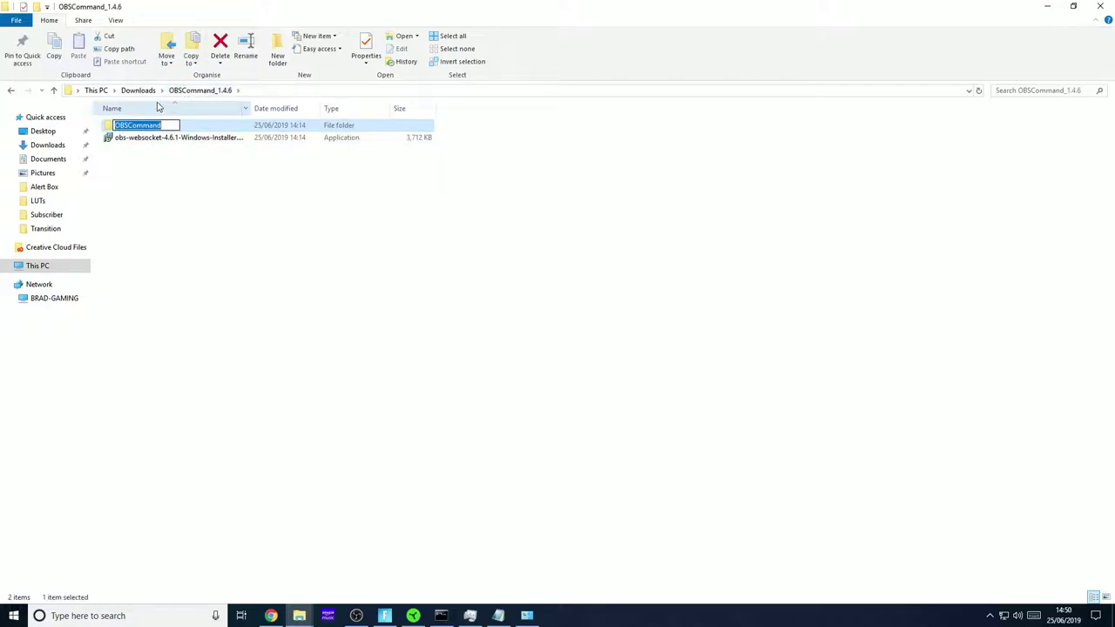
{"action": "left_click", "coordinate": [206, 126]}
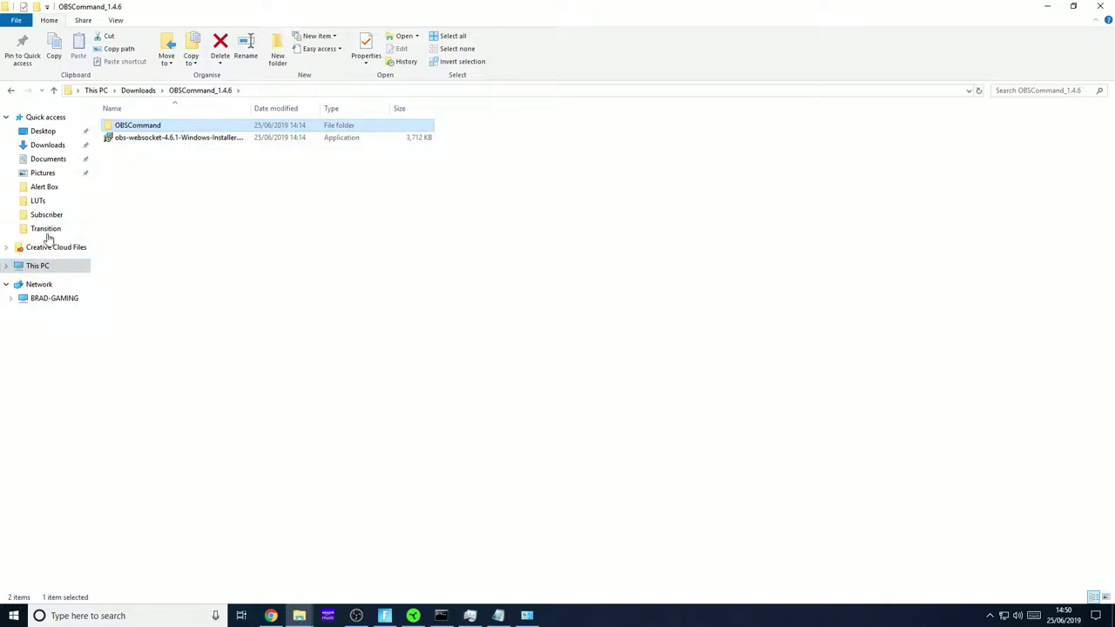
{"action": "left_click", "coordinate": [39, 266]}
{"action": "double_click", "coordinate": [168, 221]}
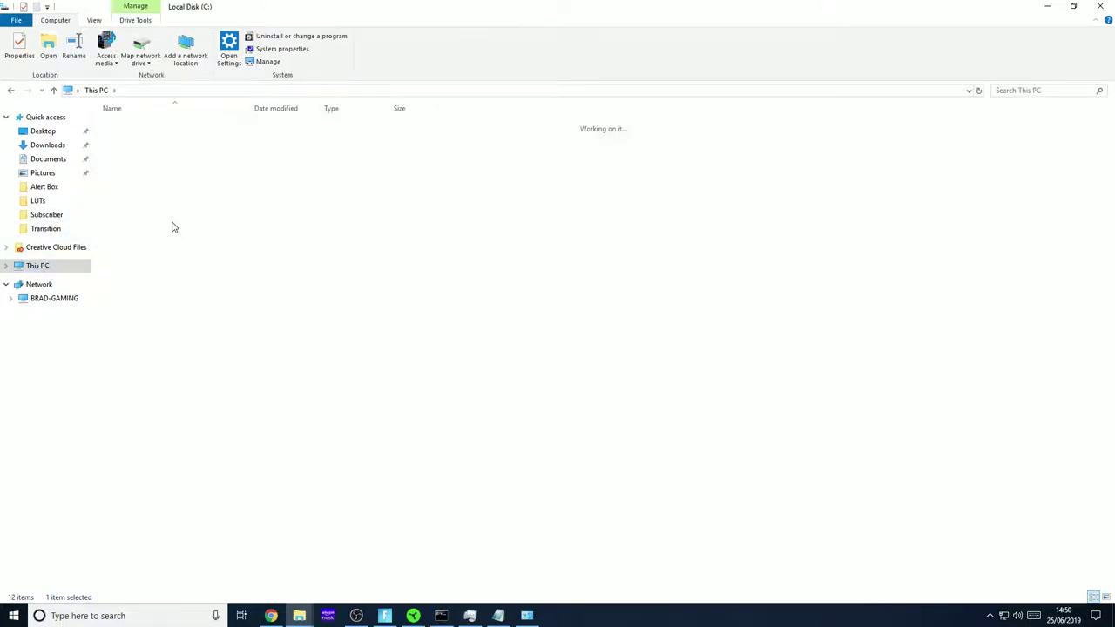
{"action": "left_click", "coordinate": [204, 186]}
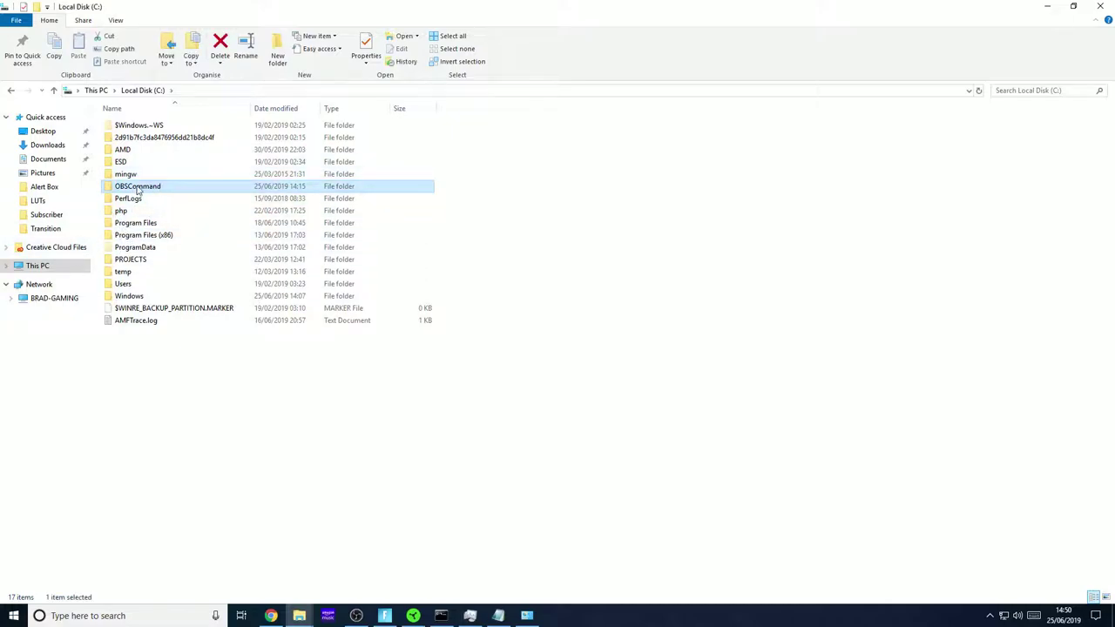
Step: Open Environment Variables via This PC Properties and Advanced system settings
{"action": "right_click", "coordinate": [45, 265]}
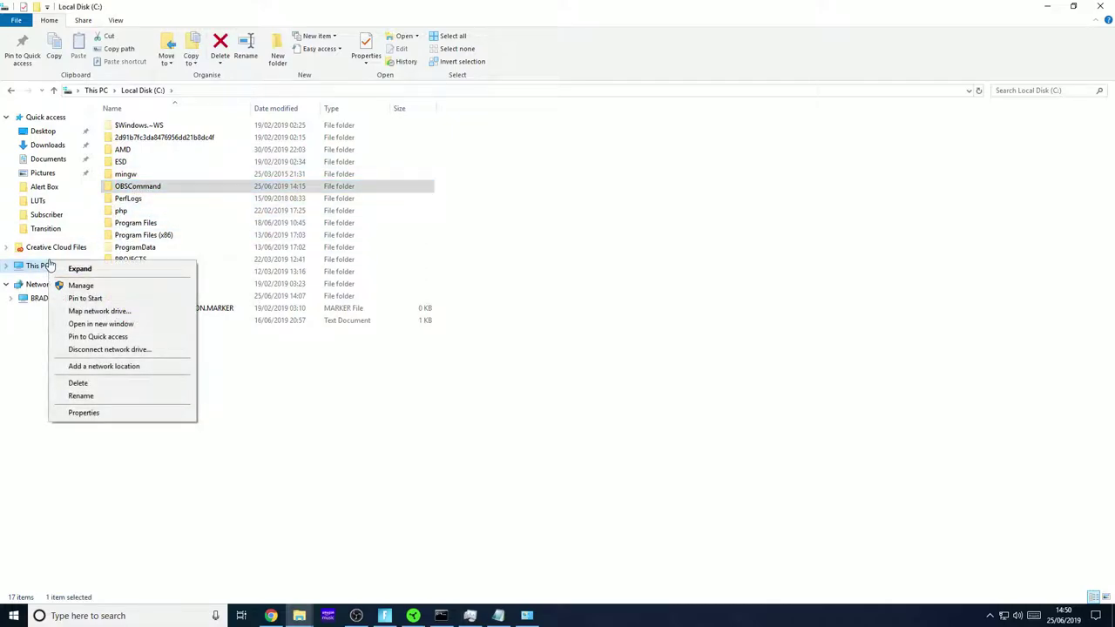
{"action": "left_click", "coordinate": [85, 413]}
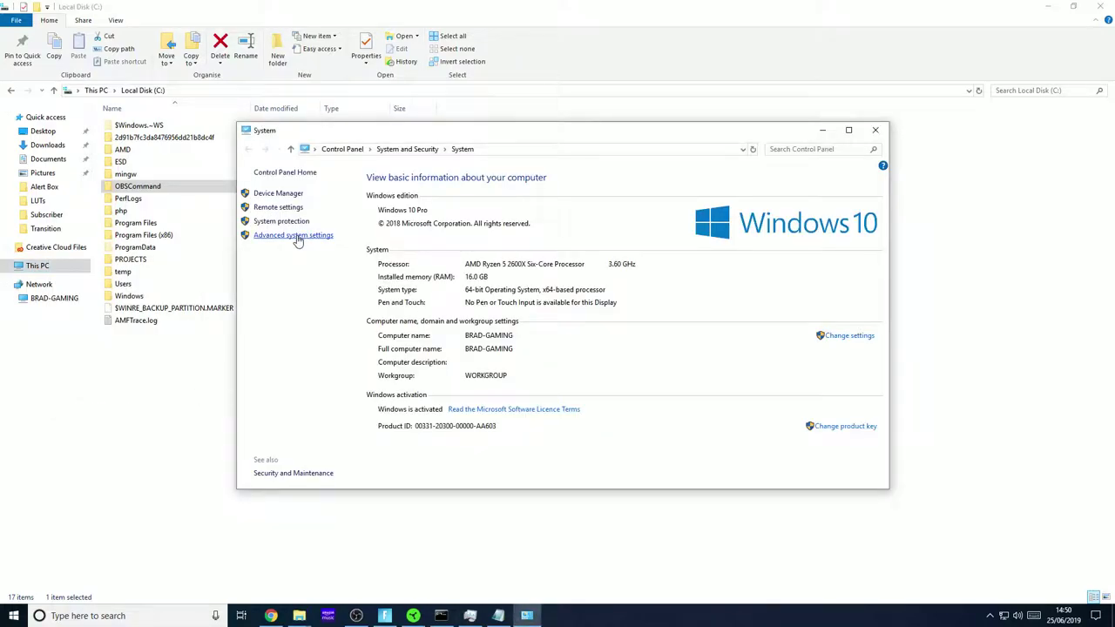
{"action": "left_click", "coordinate": [296, 237]}
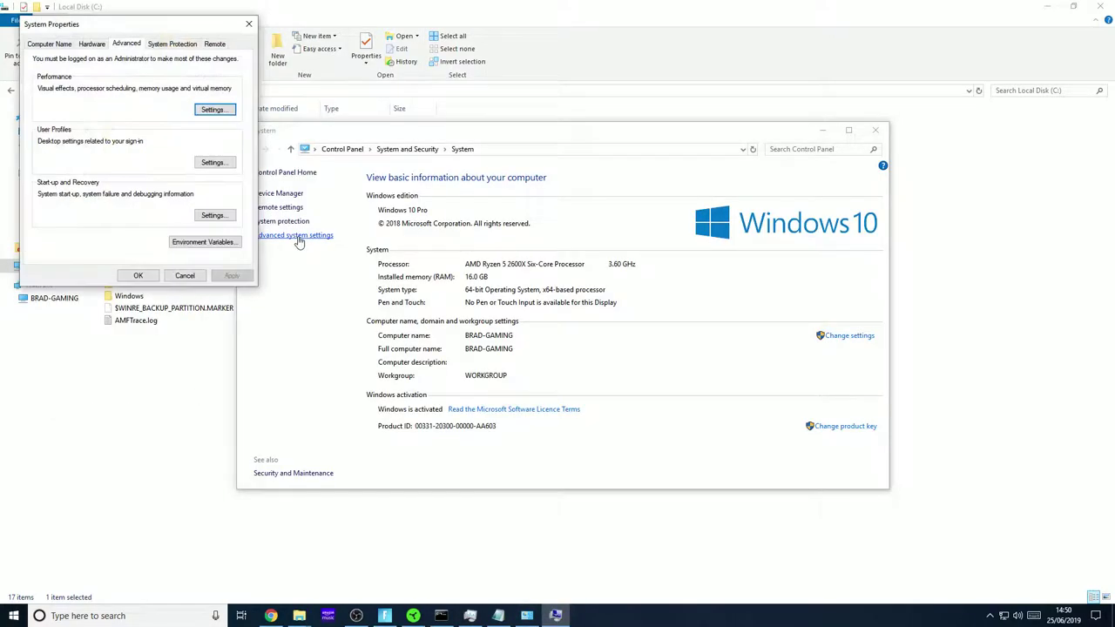
{"action": "left_click", "coordinate": [203, 243]}
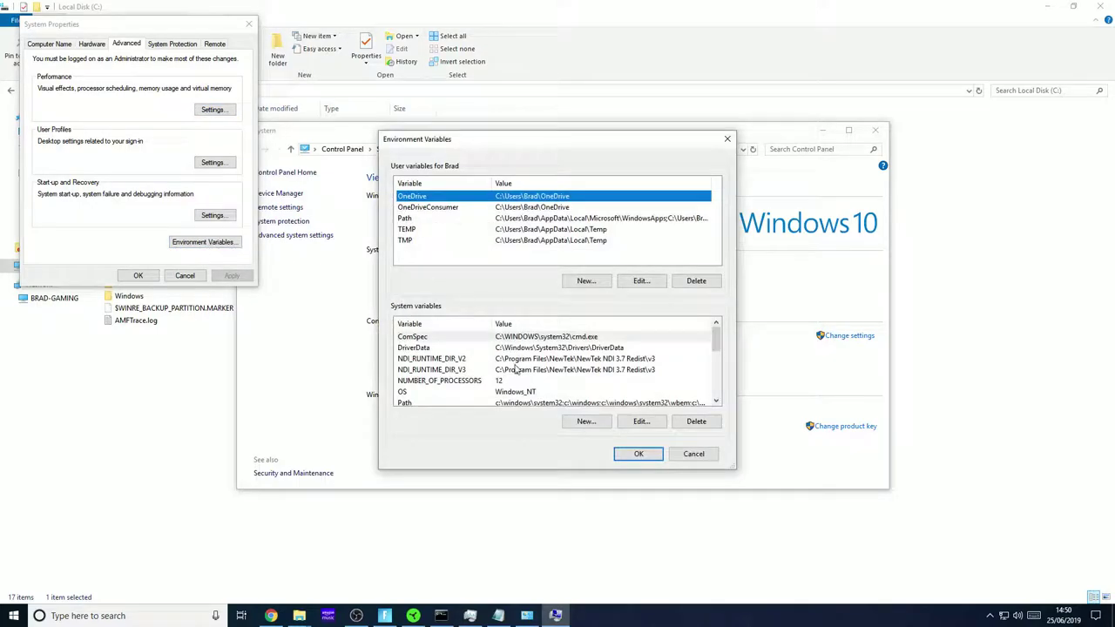
Step: Confirm the system Path variable contains C:\OBSCommand and close the editor unchanged
{"action": "left_click", "coordinate": [418, 402]}
{"action": "scroll", "coordinate": [421, 349], "scroll_direction": "down", "scroll_amount": 2}
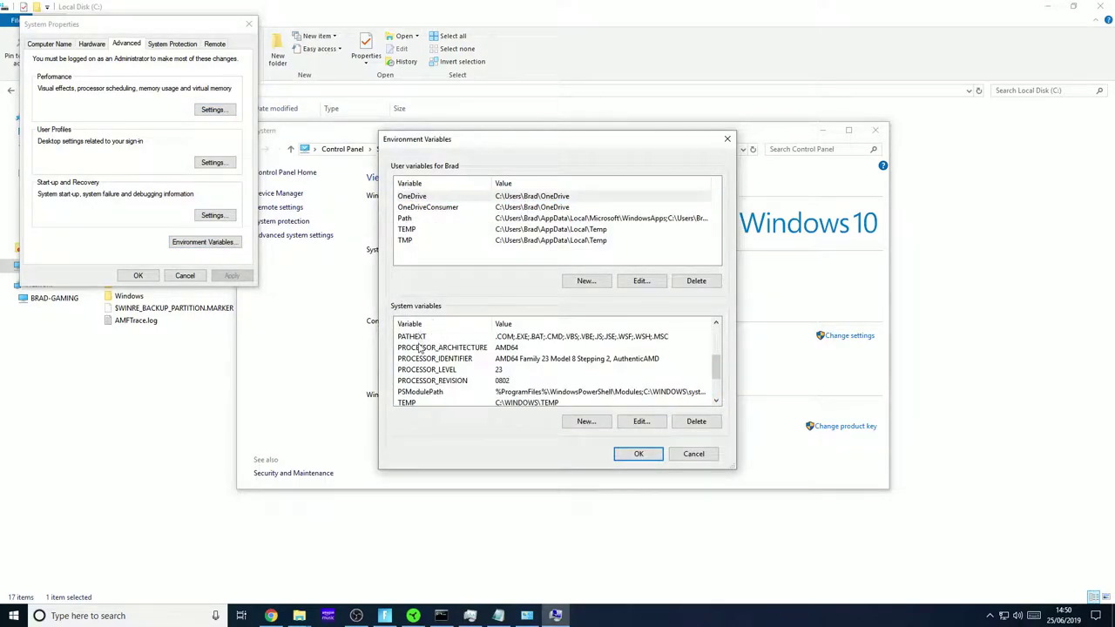
{"action": "scroll", "coordinate": [420, 349], "scroll_direction": "up", "scroll_amount": 1}
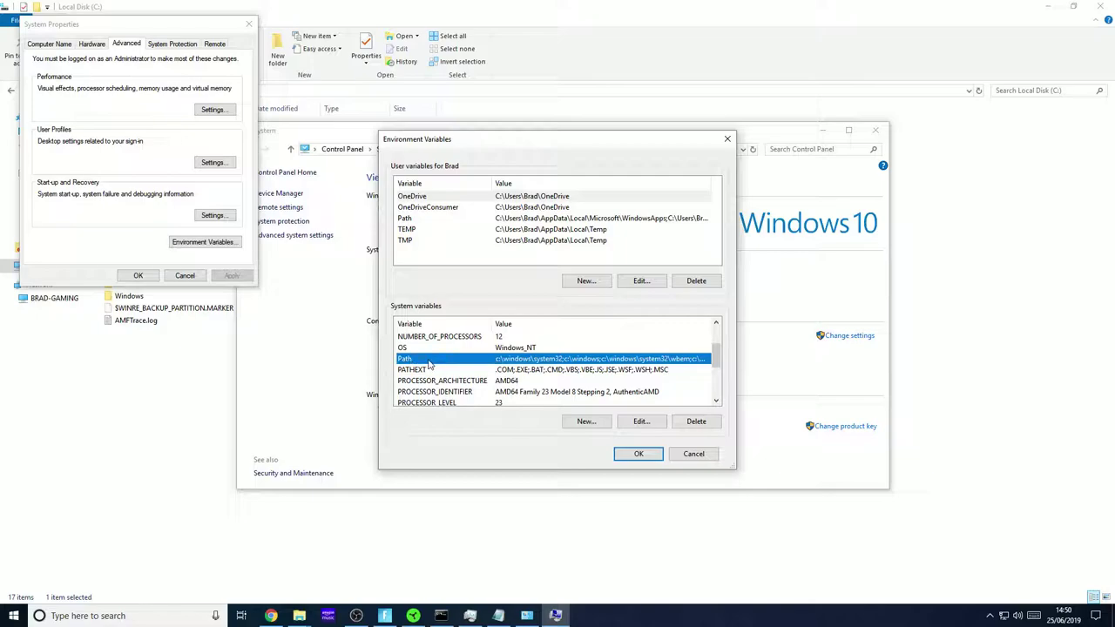
{"action": "left_click", "coordinate": [640, 425]}
{"action": "left_click", "coordinate": [444, 293]}
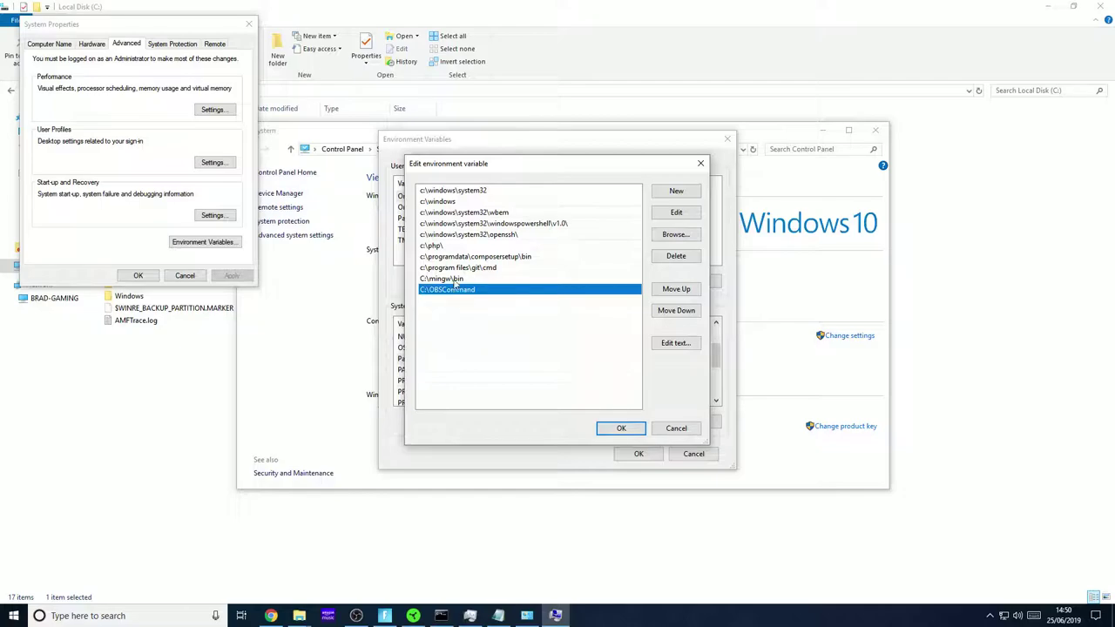
{"action": "left_click", "coordinate": [664, 429]}
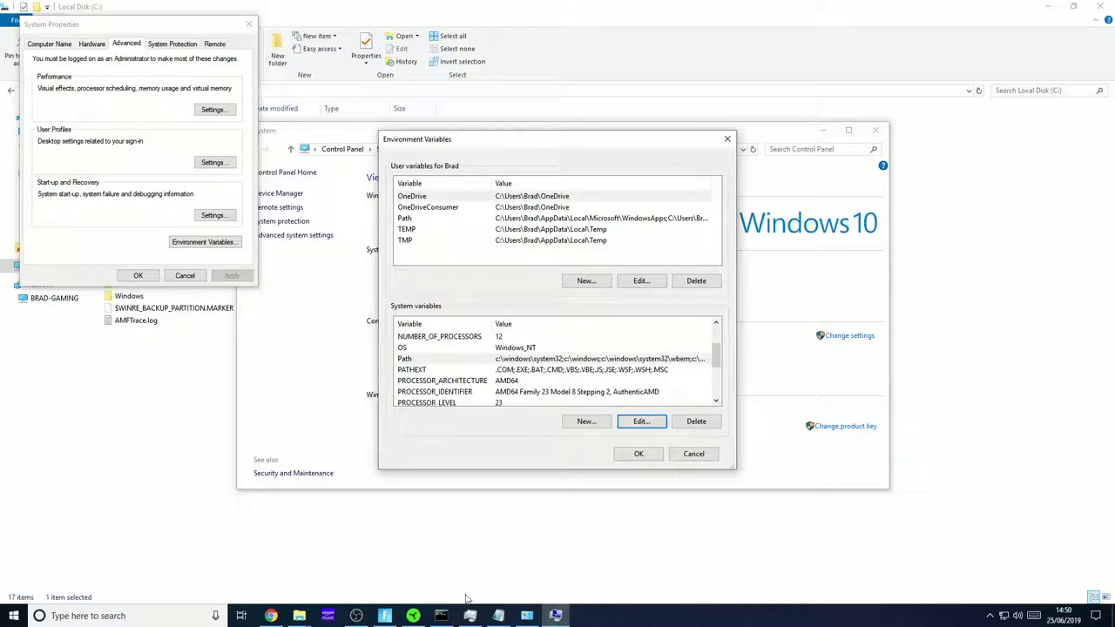
{"action": "left_click", "coordinate": [441, 616]}
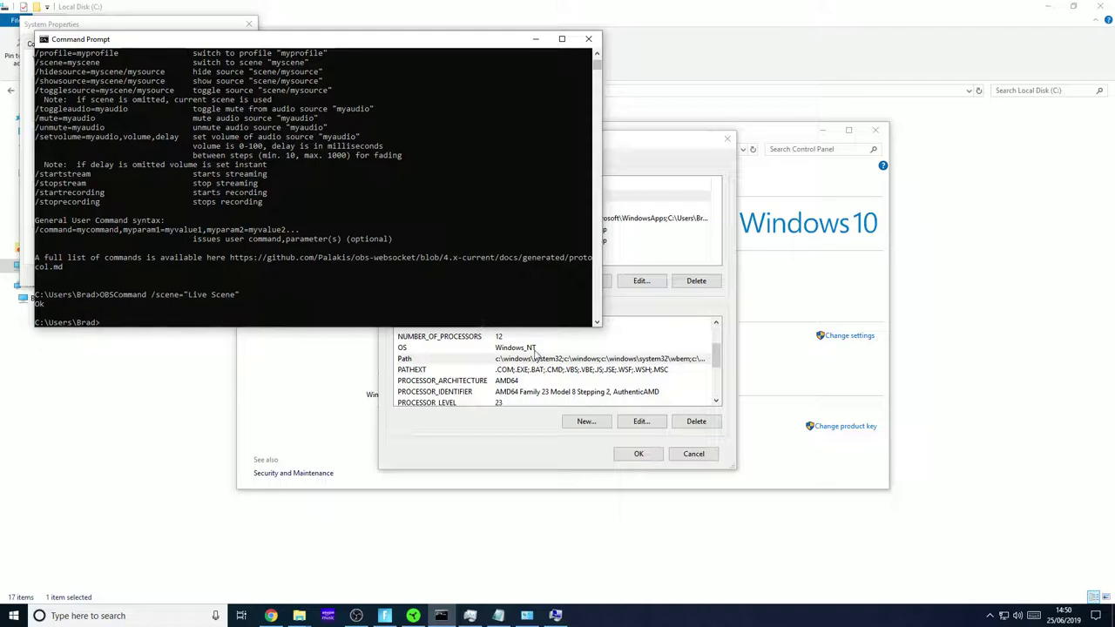
Step: Cancel the Environment Variables and System Properties dialogs without saving changes
{"action": "left_click", "coordinate": [693, 454]}
{"action": "left_click", "coordinate": [688, 456]}
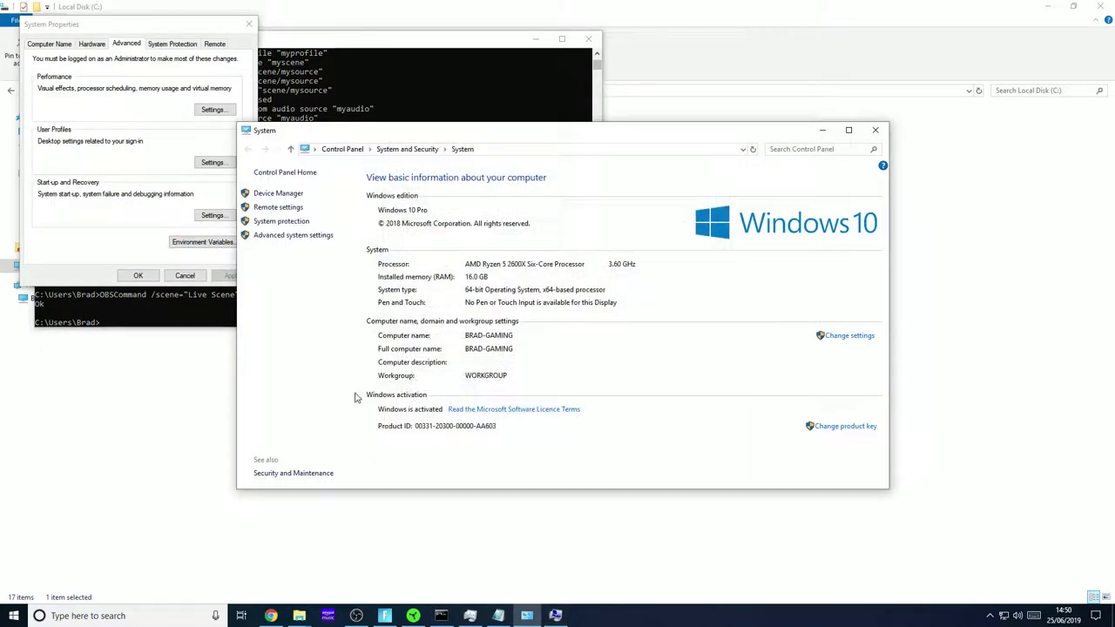
{"action": "left_click", "coordinate": [185, 276]}
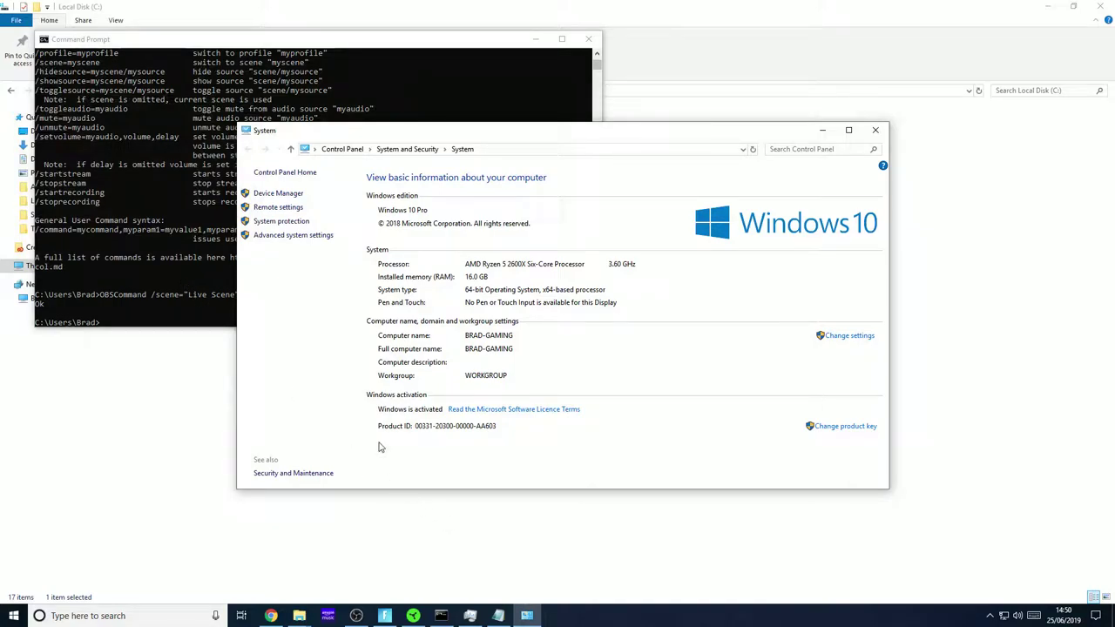
Step: Inspect the macro's first steps: launching cmd.exe, the Live Scene Initial command, and Enter
{"action": "left_click", "coordinate": [413, 616]}
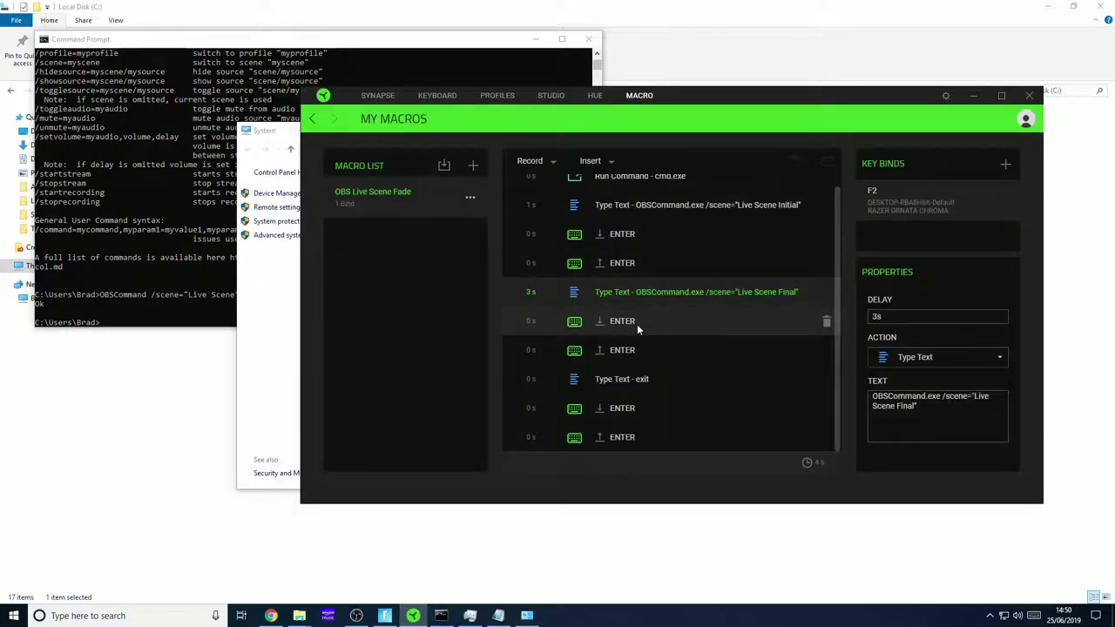
{"action": "scroll", "coordinate": [639, 318], "scroll_direction": "up", "scroll_amount": 1}
{"action": "left_click", "coordinate": [743, 187]}
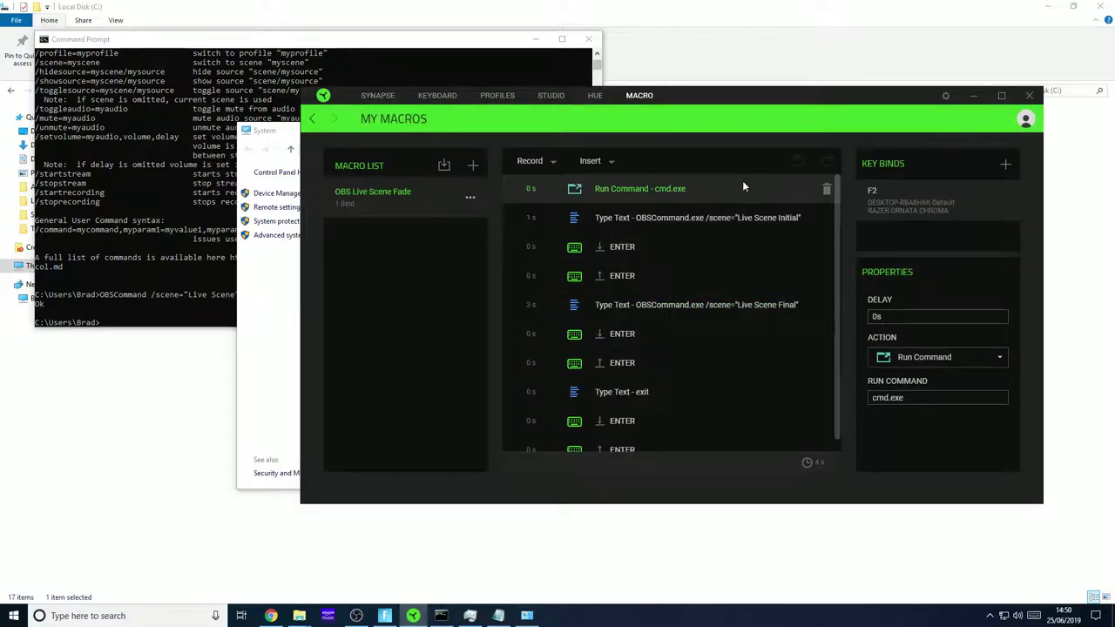
{"action": "left_click", "coordinate": [660, 218]}
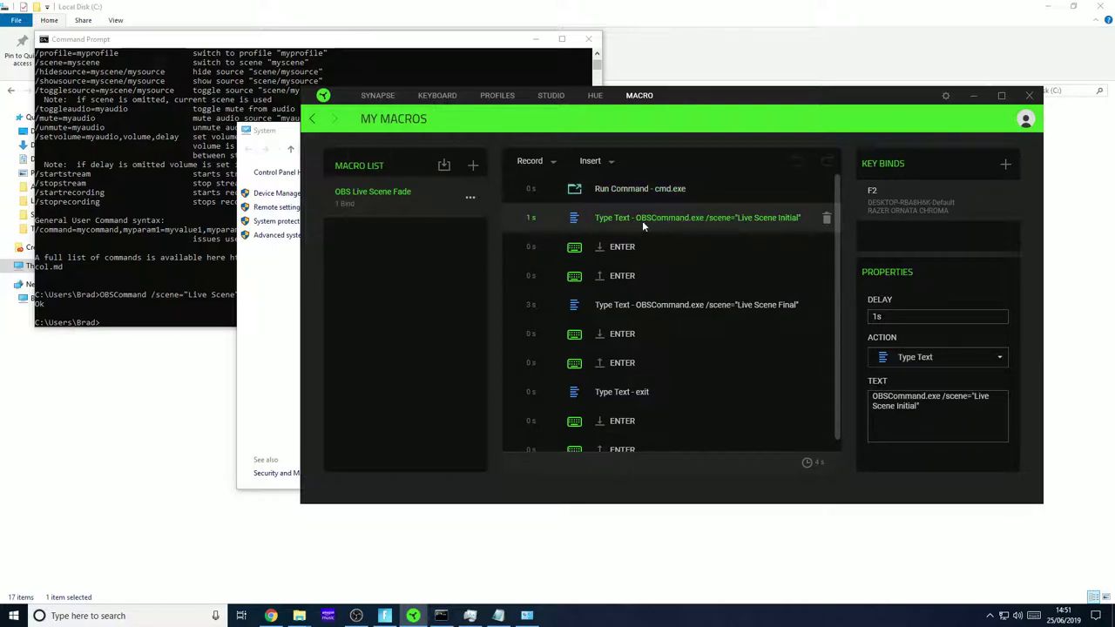
{"action": "left_click", "coordinate": [886, 405]}
{"action": "left_click", "coordinate": [633, 248]}
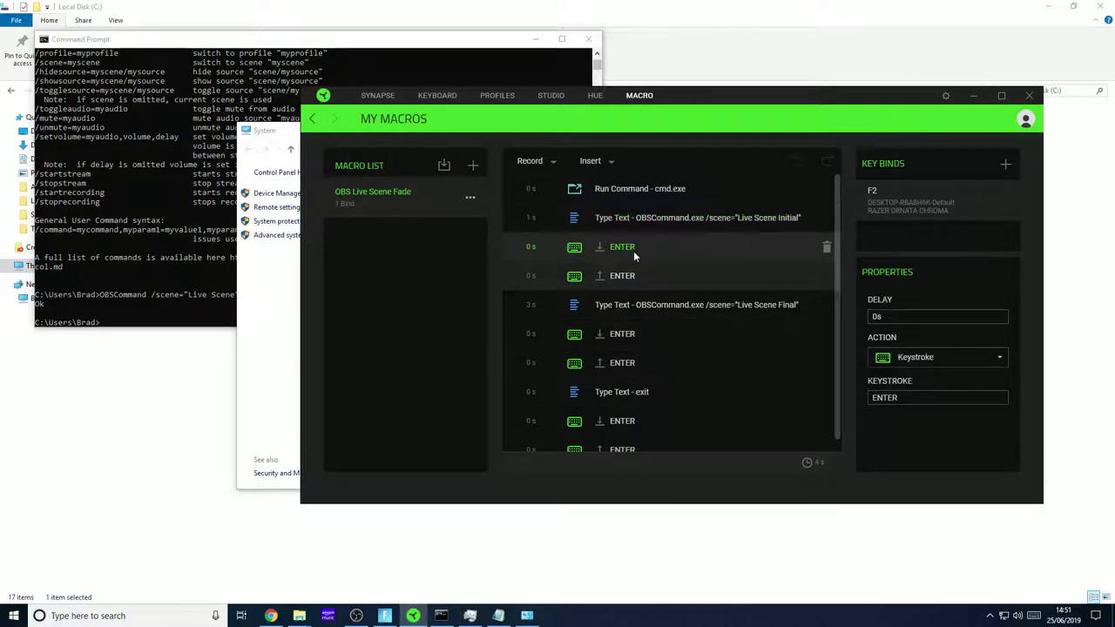
Step: Inspect the remaining steps: Live Scene Final after a 3 s delay, Enter, exit, Enter
{"action": "left_click", "coordinate": [647, 308]}
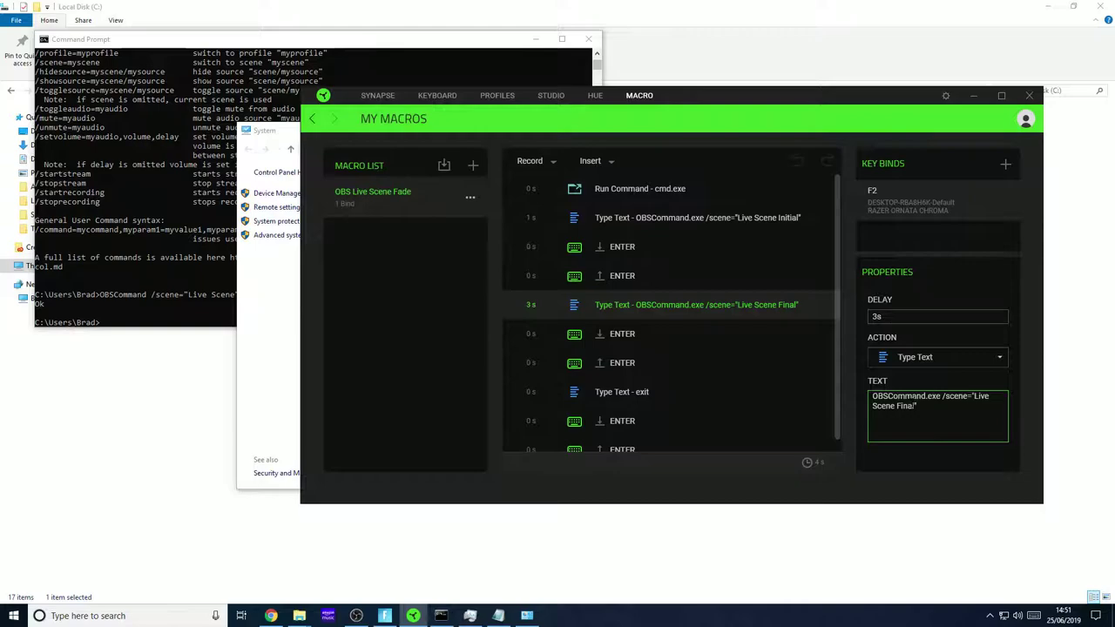
{"action": "left_click", "coordinate": [631, 335]}
{"action": "scroll", "coordinate": [650, 343], "scroll_direction": "down", "scroll_amount": 1}
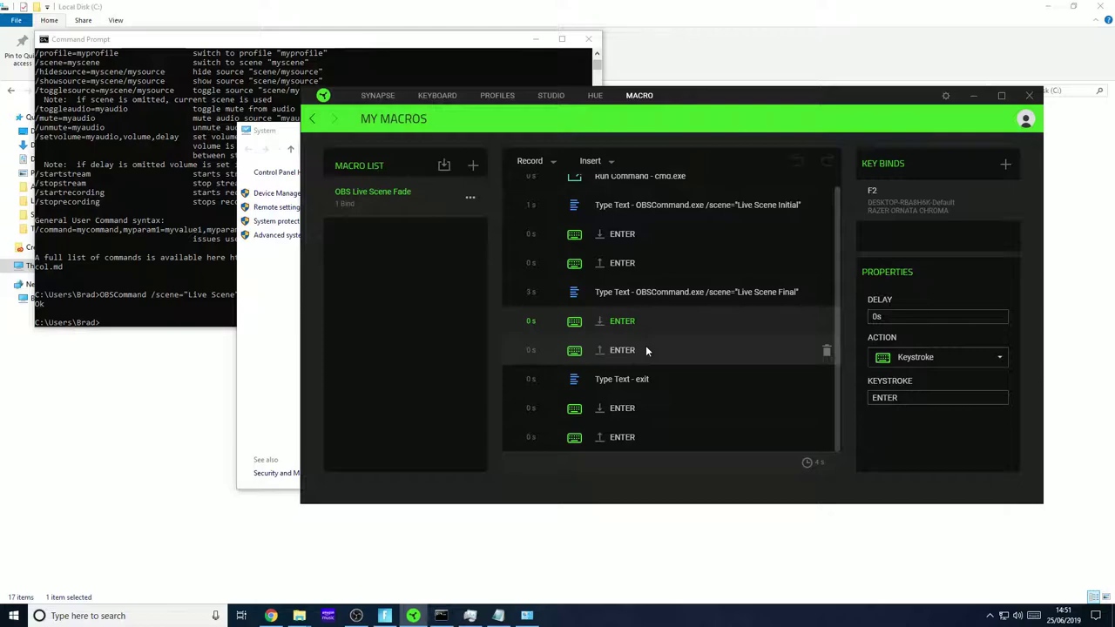
{"action": "left_click", "coordinate": [545, 307]}
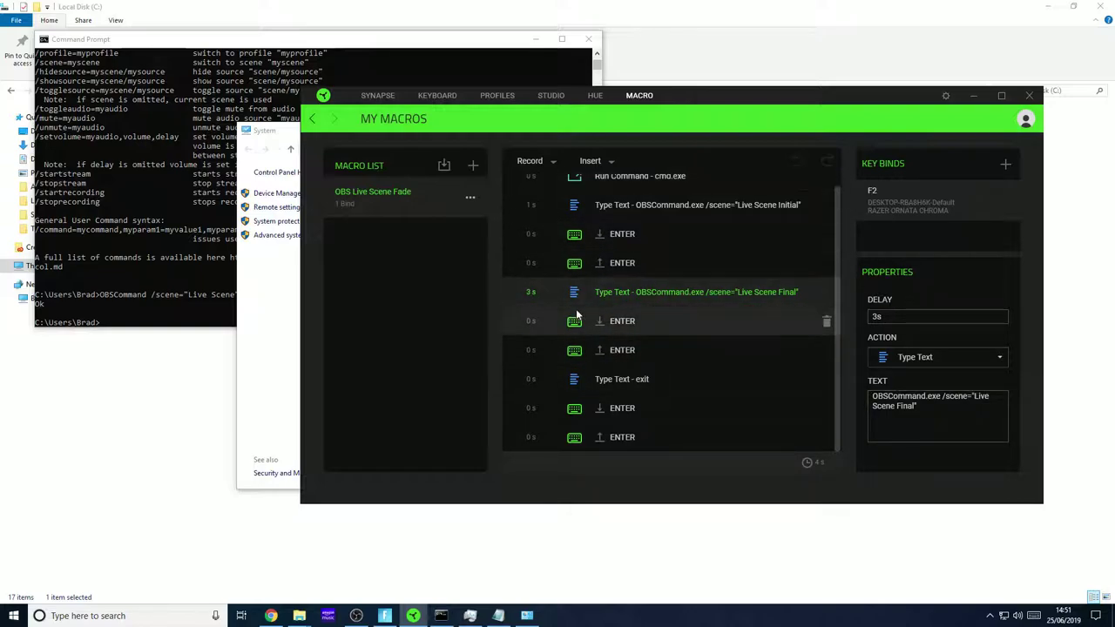
{"action": "left_click", "coordinate": [650, 318]}
{"action": "left_click", "coordinate": [635, 381]}
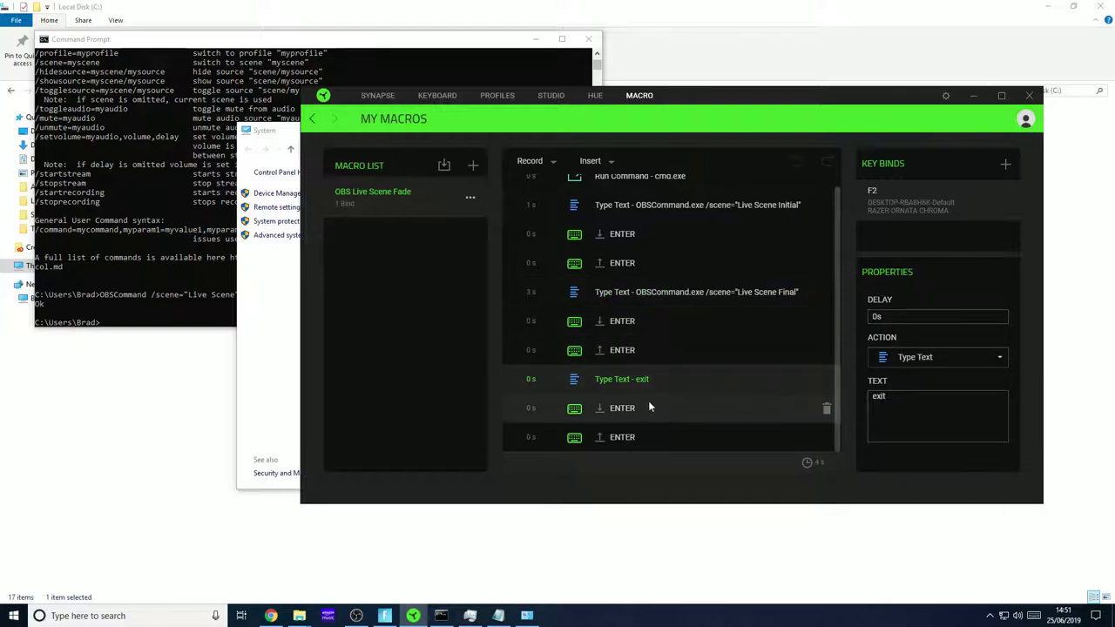
{"action": "left_click", "coordinate": [662, 406]}
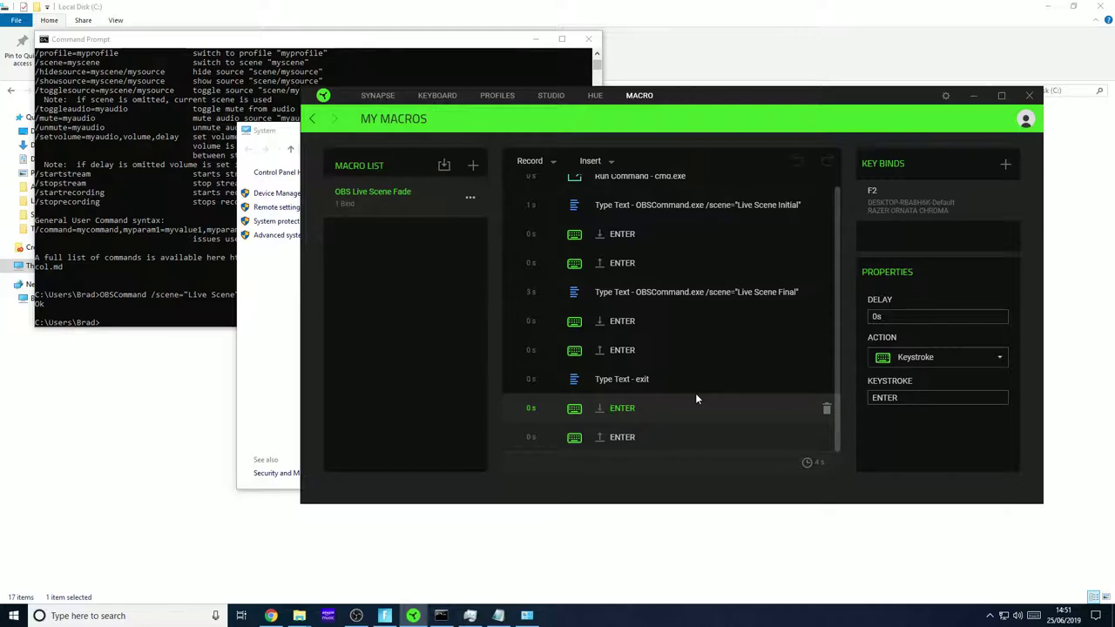
{"action": "left_click", "coordinate": [667, 390]}
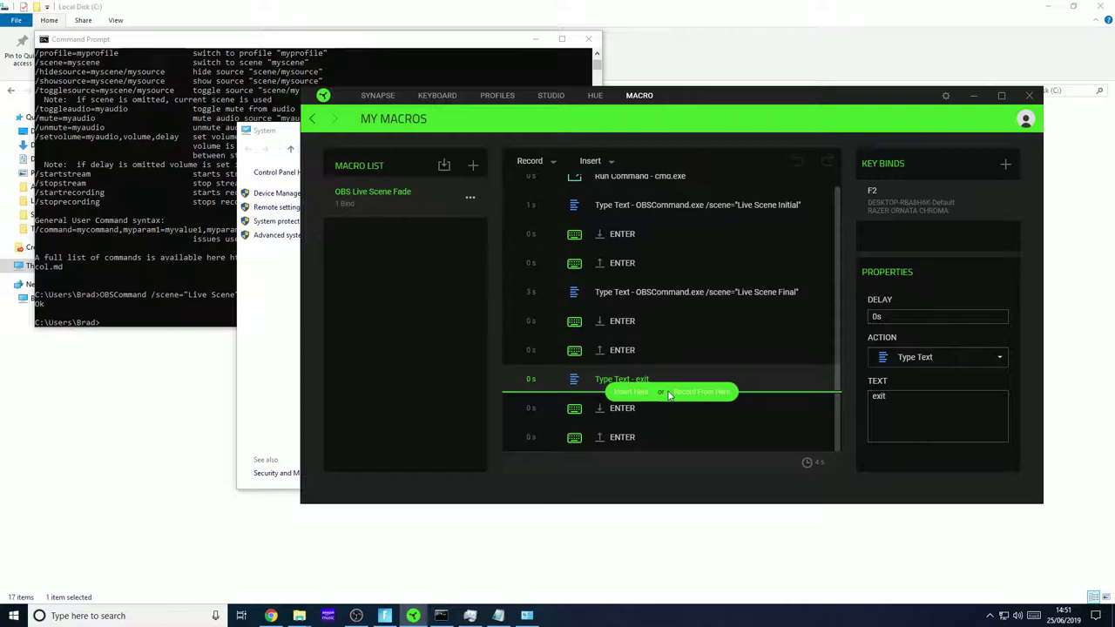
{"action": "left_click", "coordinate": [356, 616]}
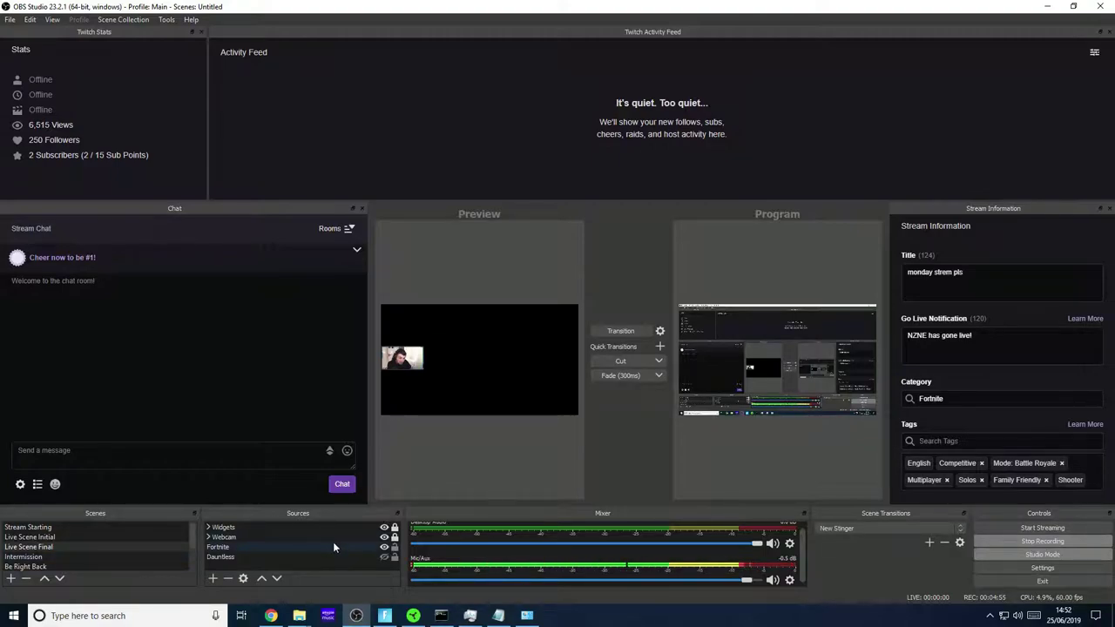
Step: Minimize Razer Synapse, press F2 to fade to the webcam scene, then exit Studio Mode
{"action": "left_click", "coordinate": [413, 616]}
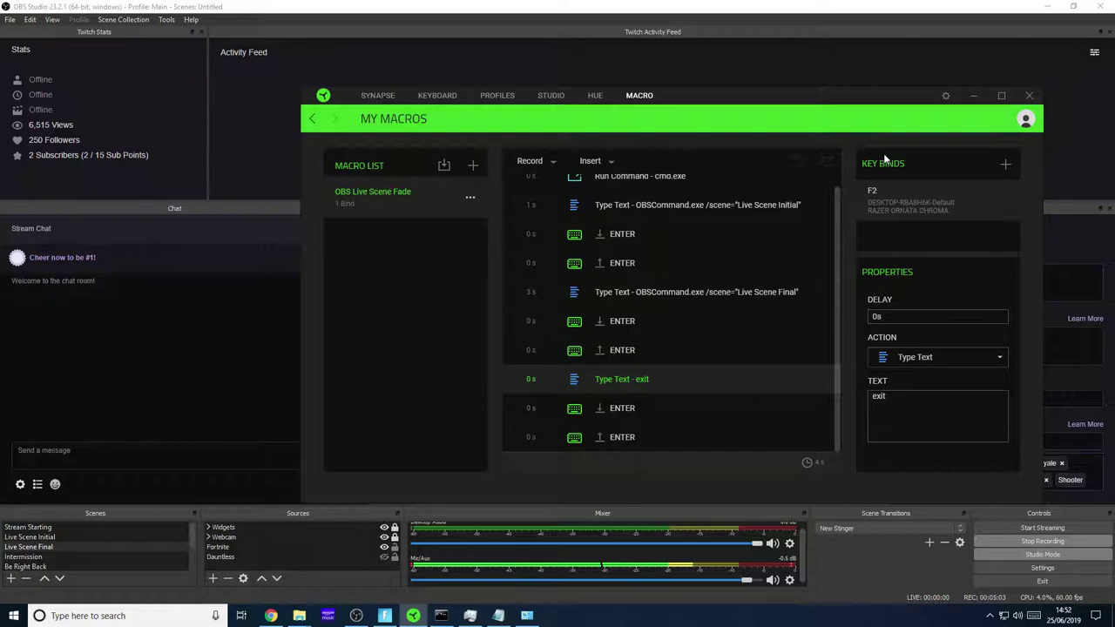
{"action": "left_click", "coordinate": [972, 96]}
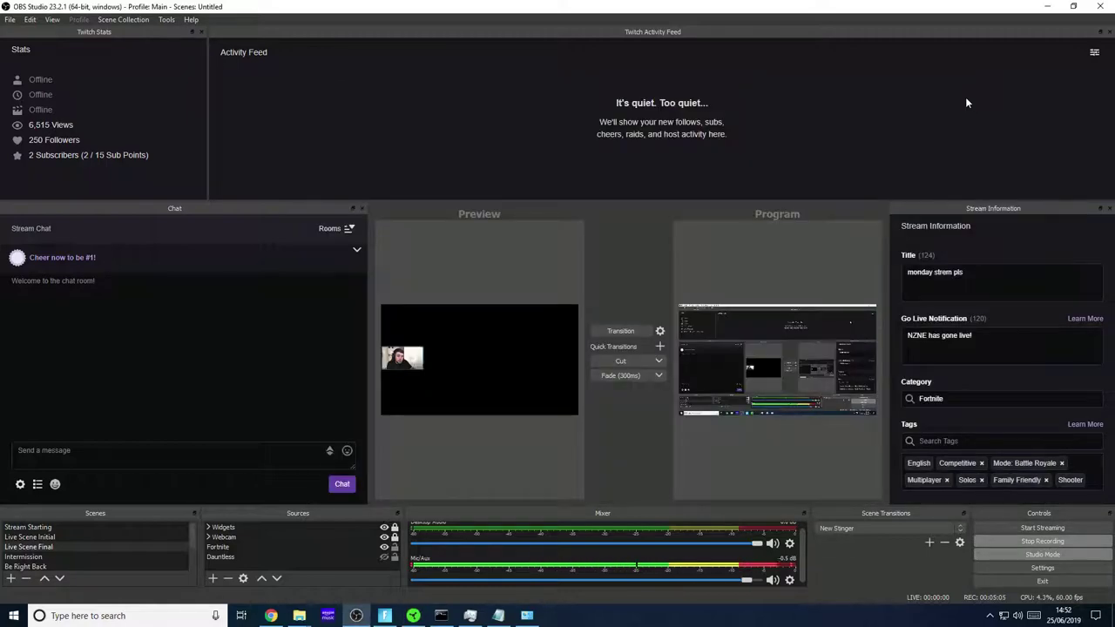
{"action": "key", "text": "F2"}
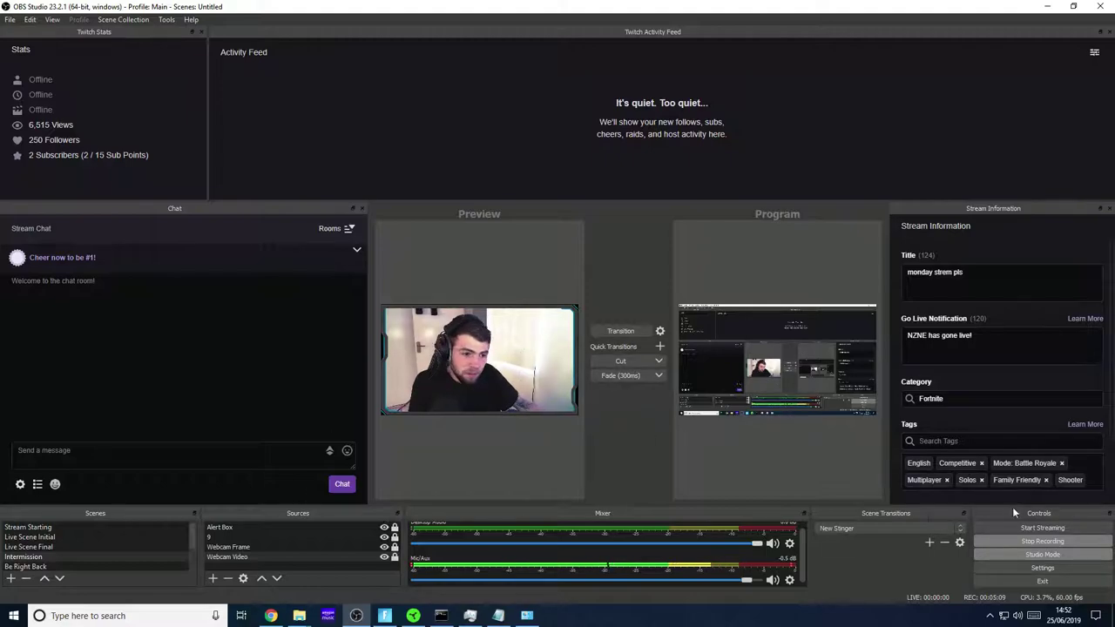
{"action": "left_click", "coordinate": [1012, 554]}
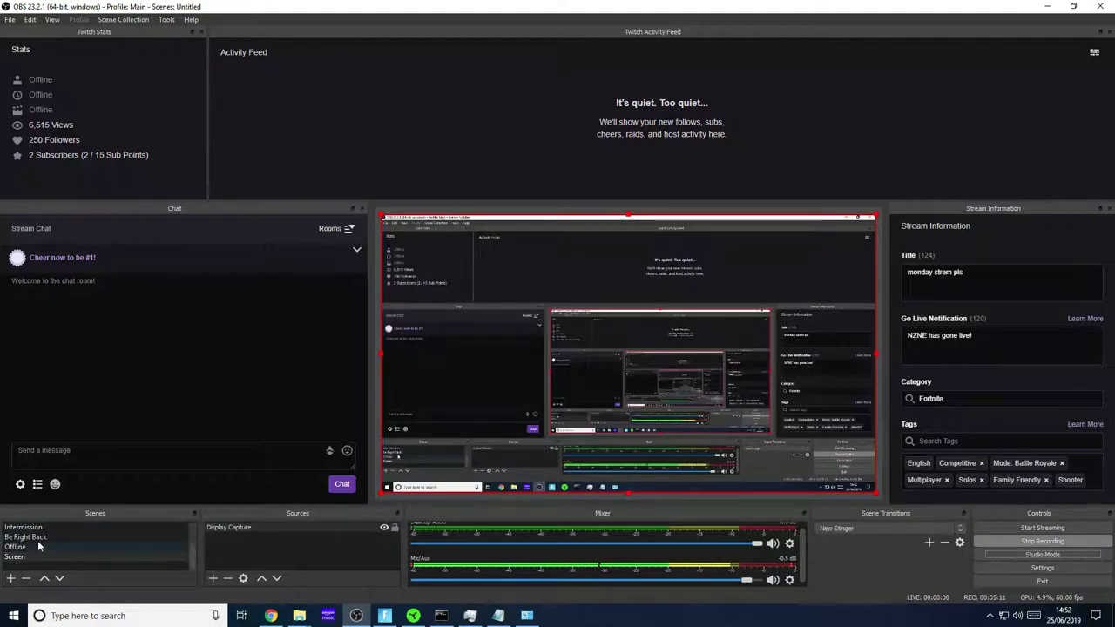